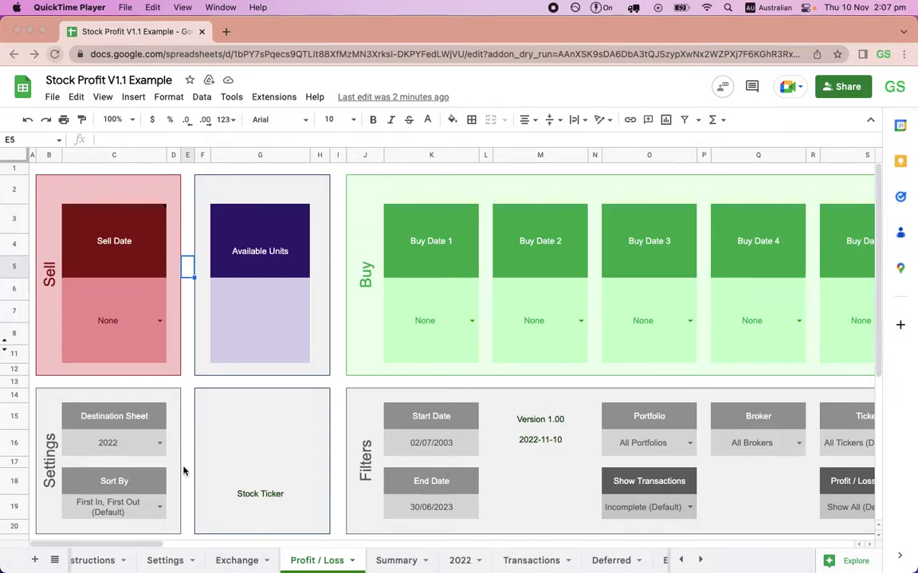
- Review the available Sort By options in the Profit / Loss settings without changing the selection
click(158, 512)
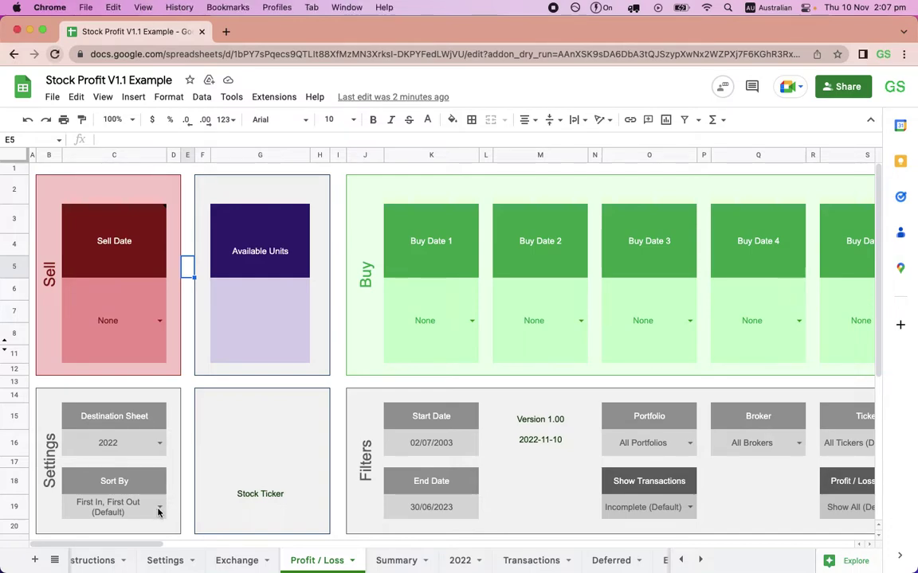
click(159, 509)
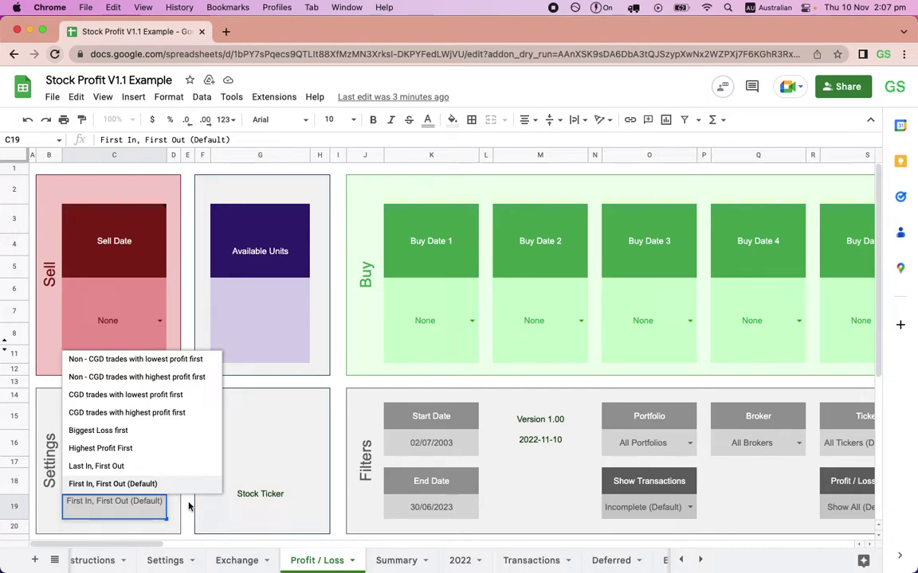
click(189, 506)
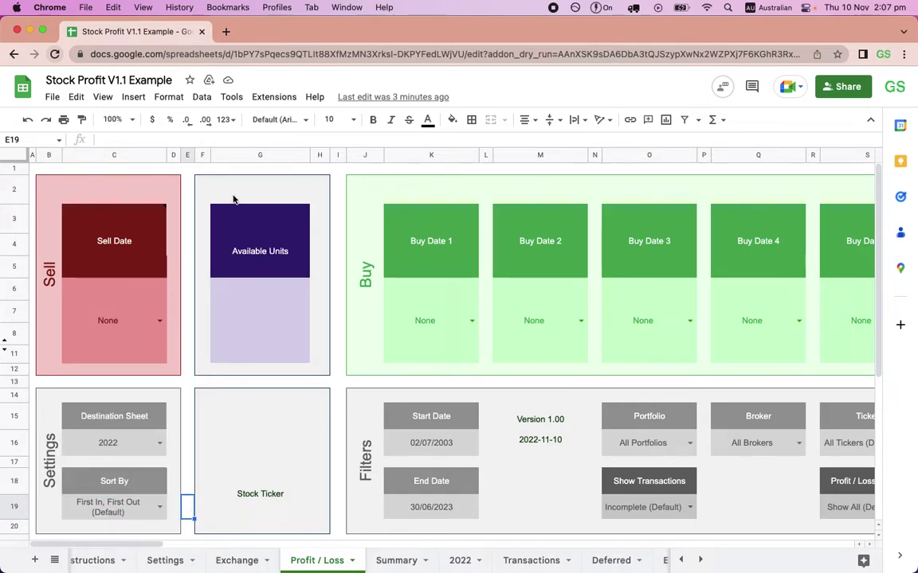
- Open the Capital Gains sidebar of the Stock Profit extension
click(272, 104)
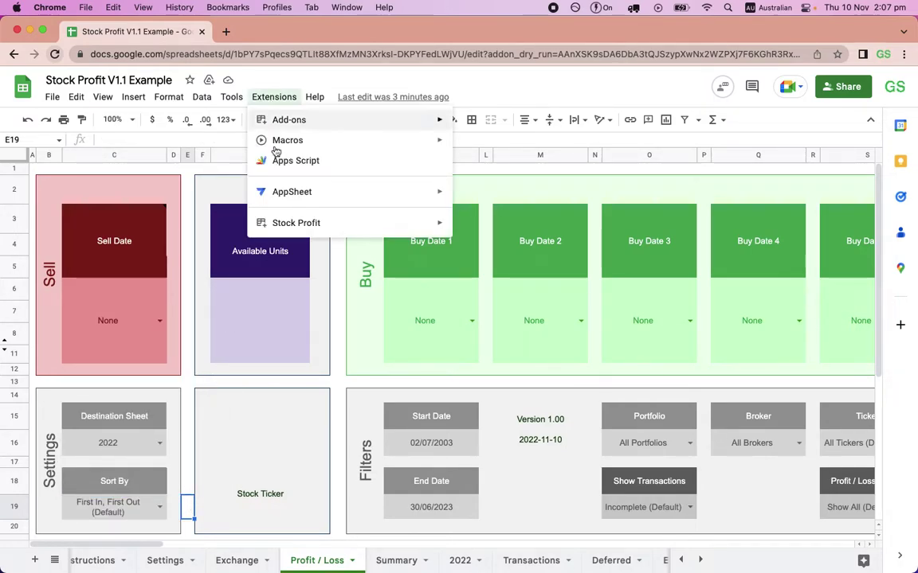
mouse_move(358, 222)
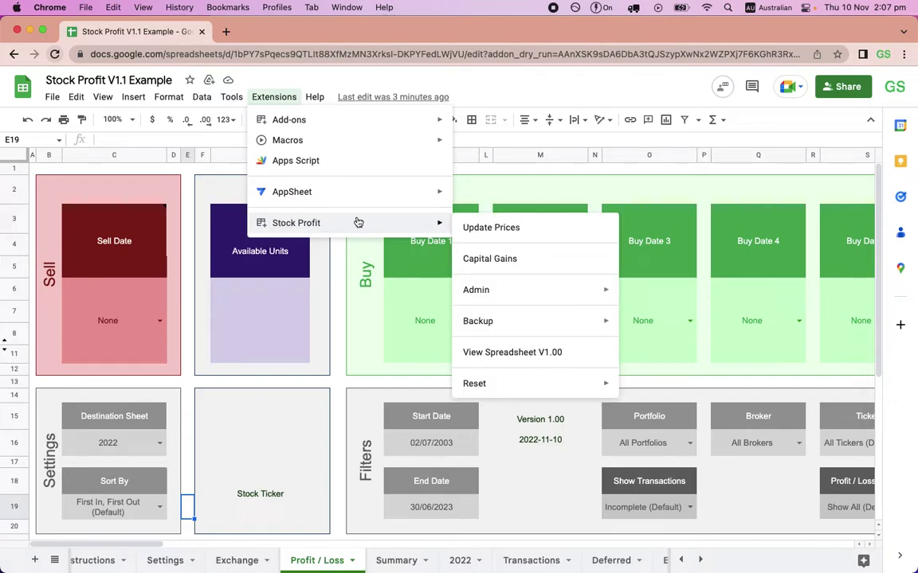
click(523, 265)
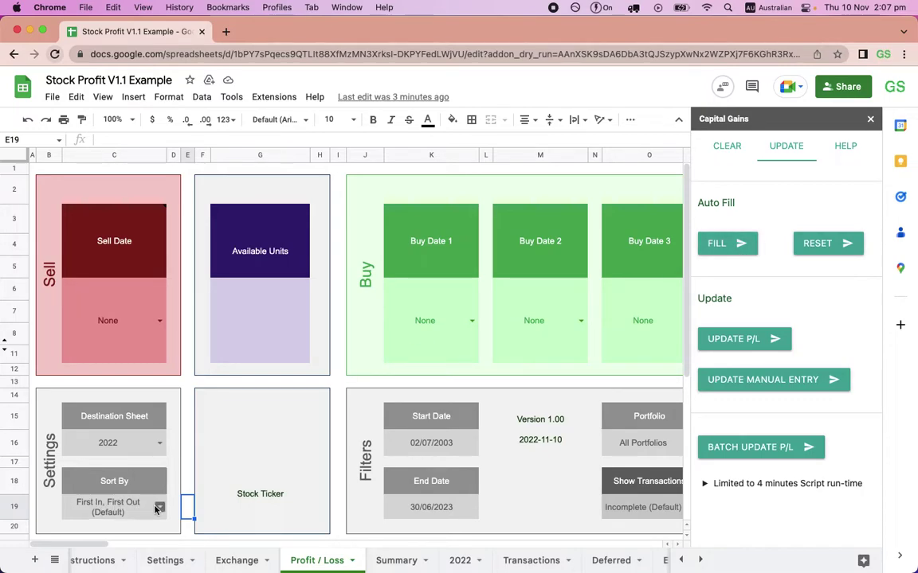
- Auto-fill the sell and buy dates in the First In, First Out (Default) order, and reset the filled selections
click(159, 321)
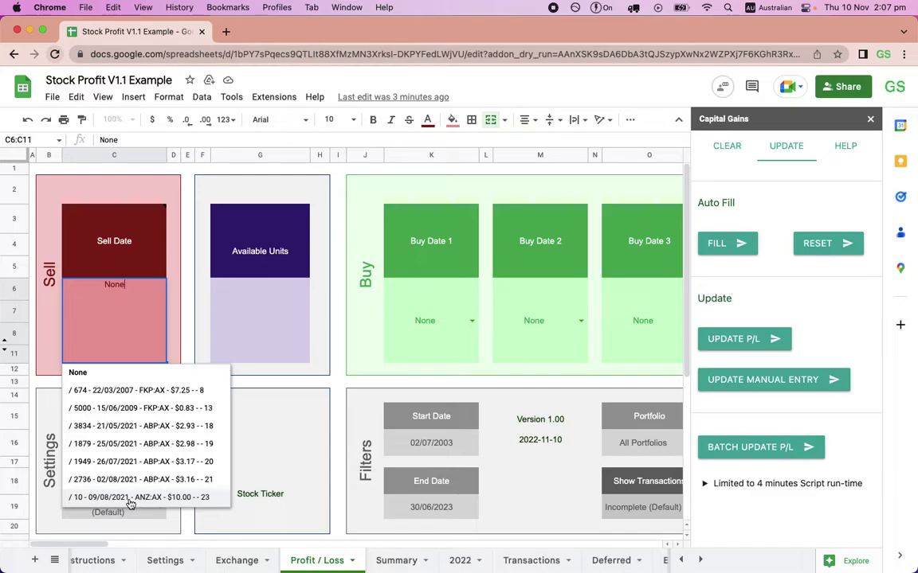
click(187, 355)
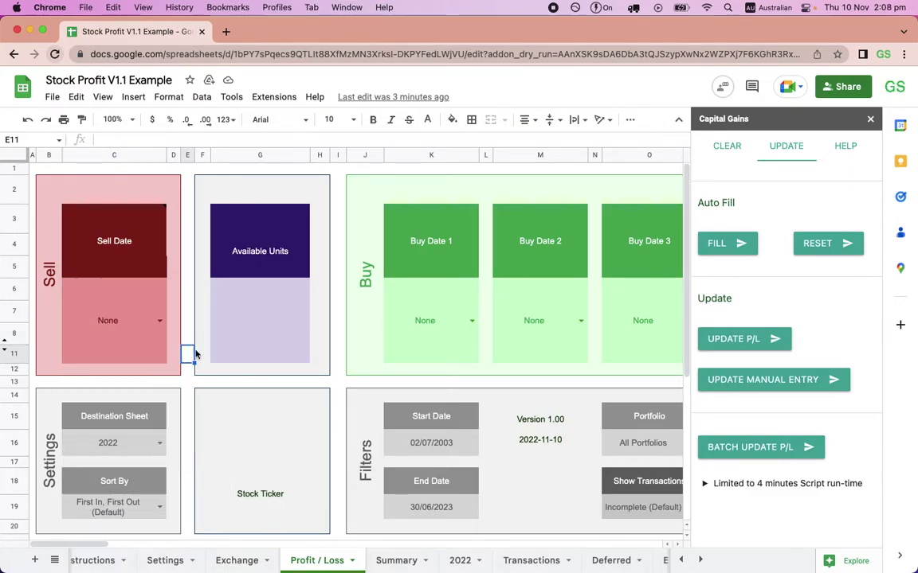
click(721, 240)
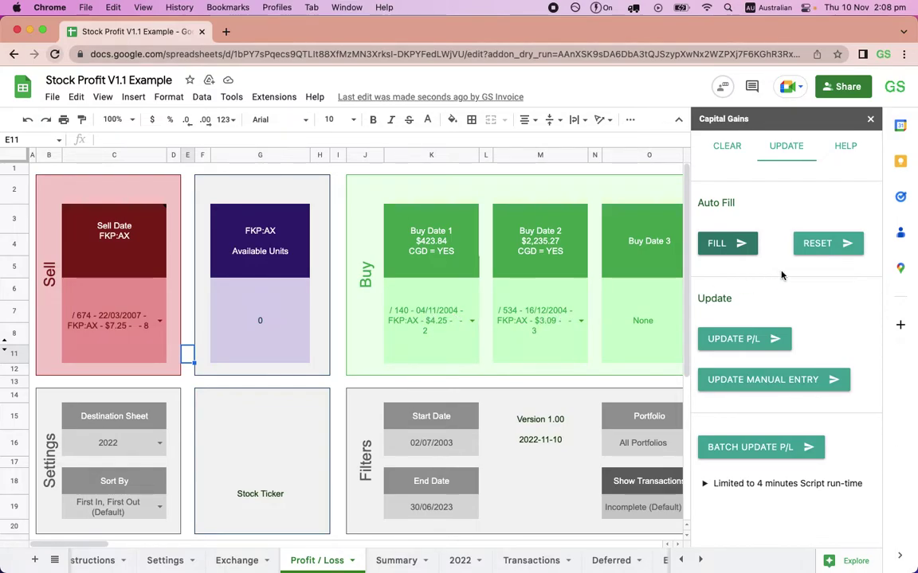
click(826, 255)
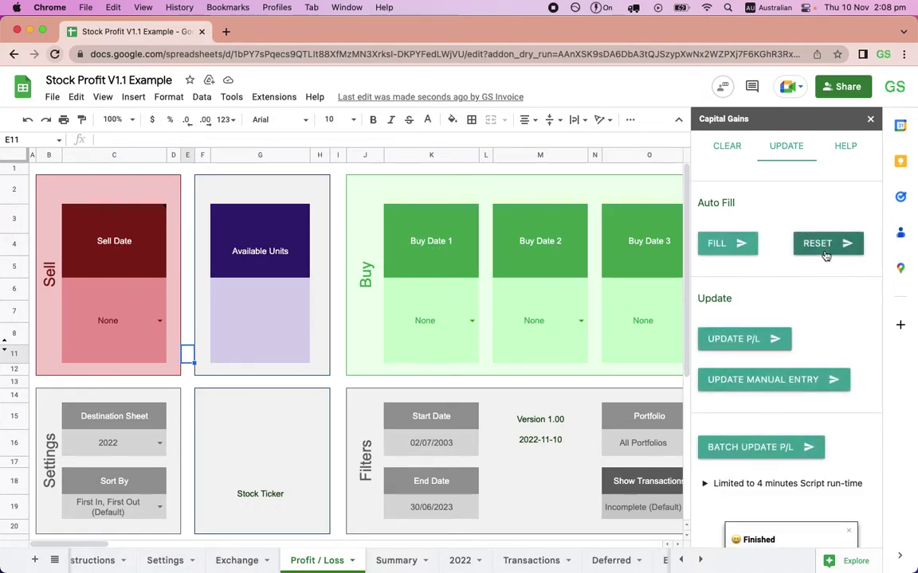
- Auto-fill the sell and buy dates with Sort By set to Last In, First Out, and reset the filled selections
click(159, 511)
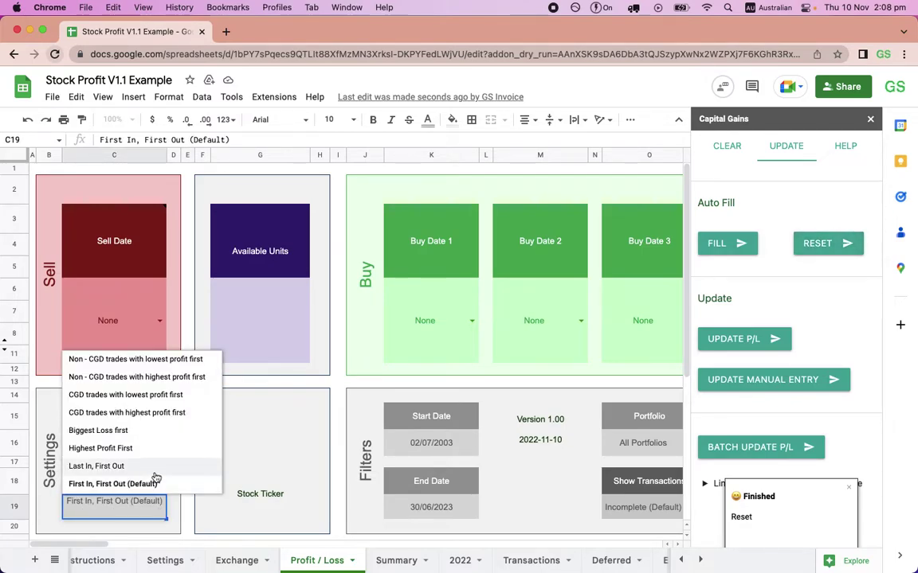
click(154, 470)
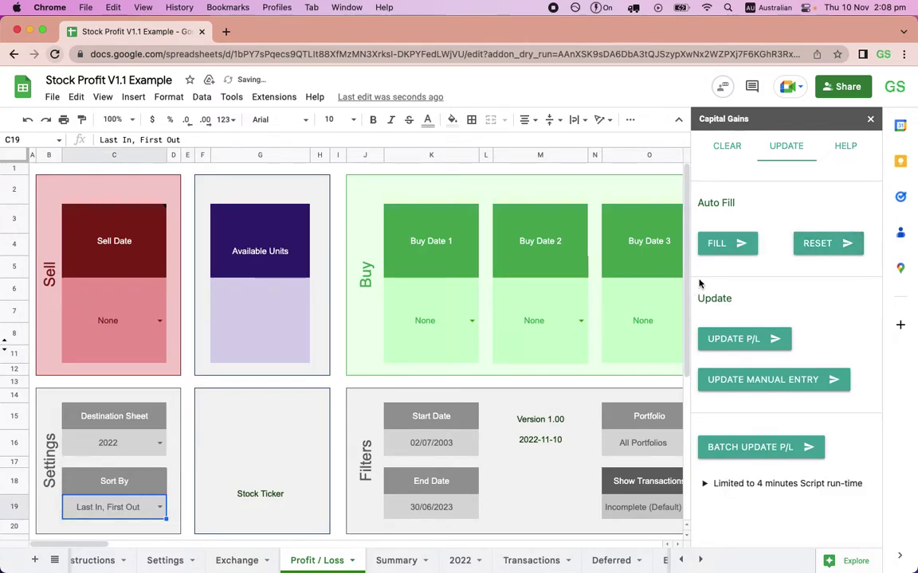
click(735, 248)
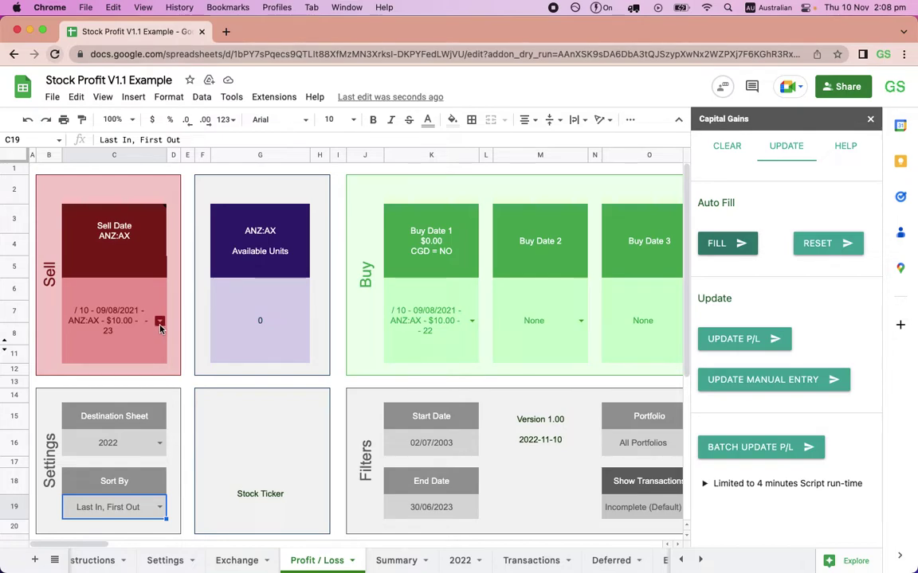
click(806, 247)
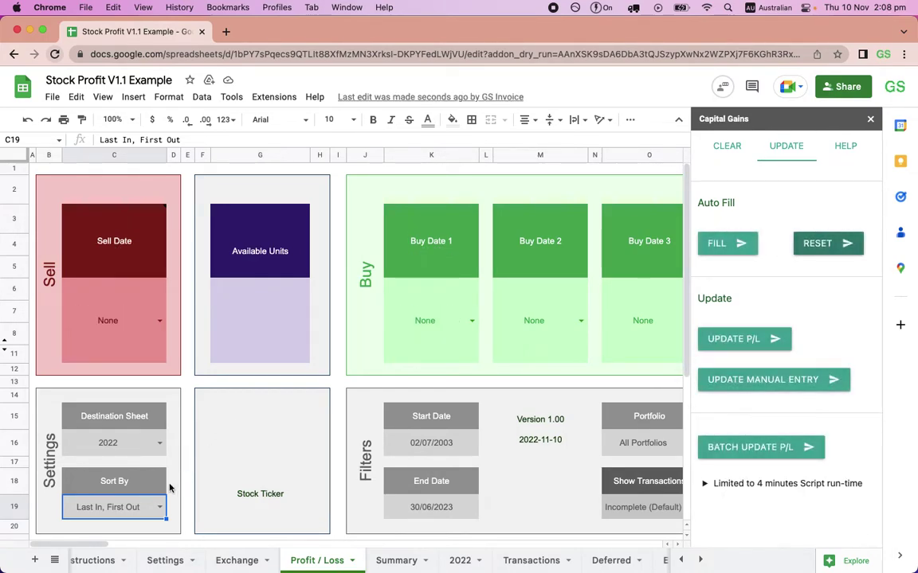
- Auto-fill the sell and buy dates with Sort By set to Highest Profit First, and reset the filled selections
click(159, 507)
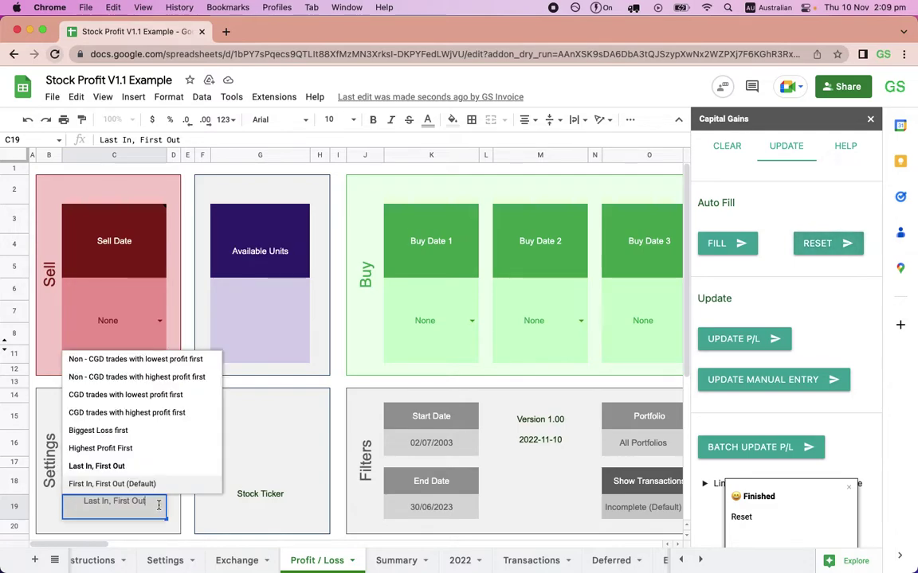
click(162, 451)
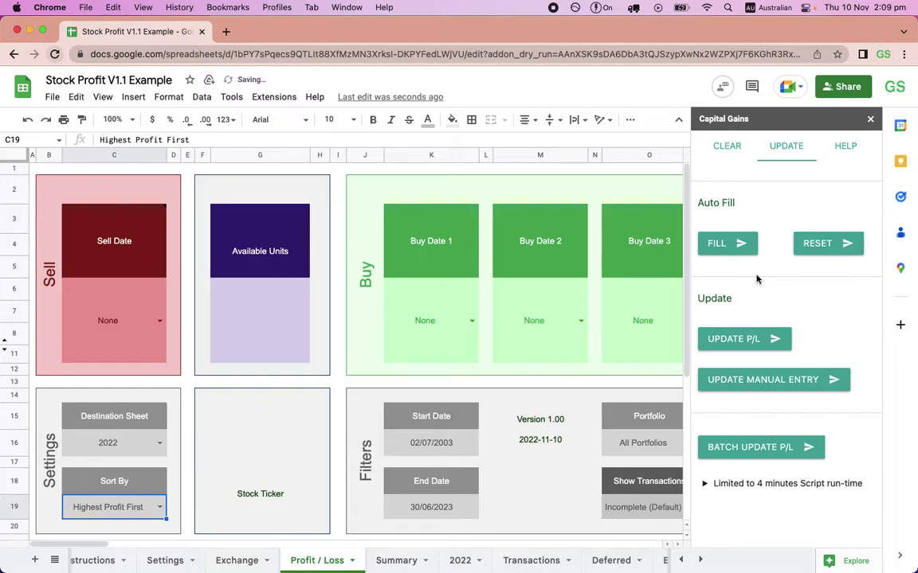
click(737, 256)
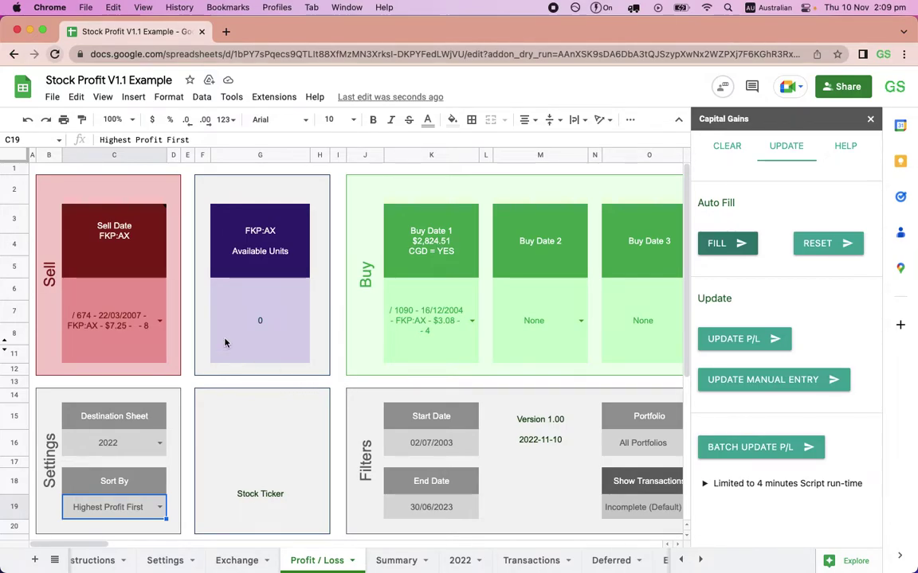
click(816, 244)
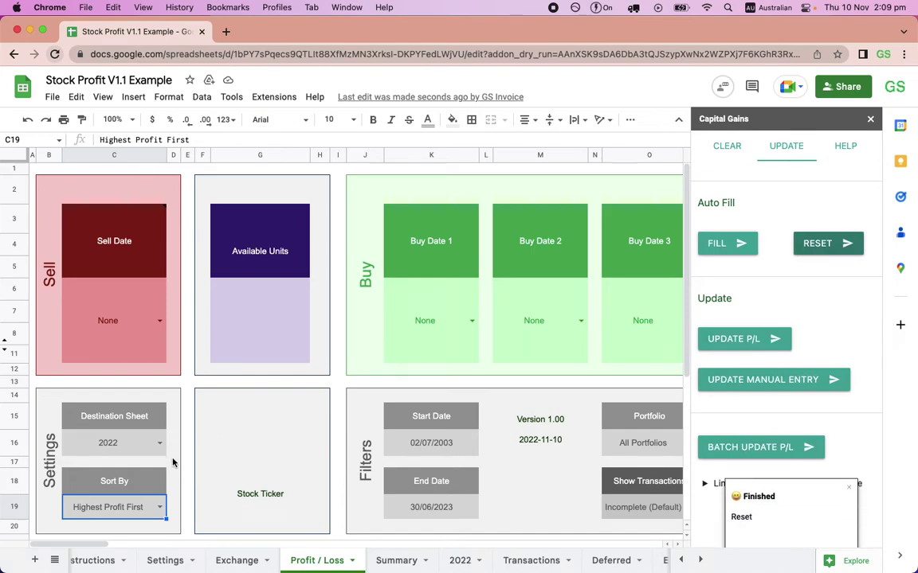
- Auto-fill the sell and buy dates with Sort By set to Biggest Loss first, and close the Capital Gains sidebar
click(160, 507)
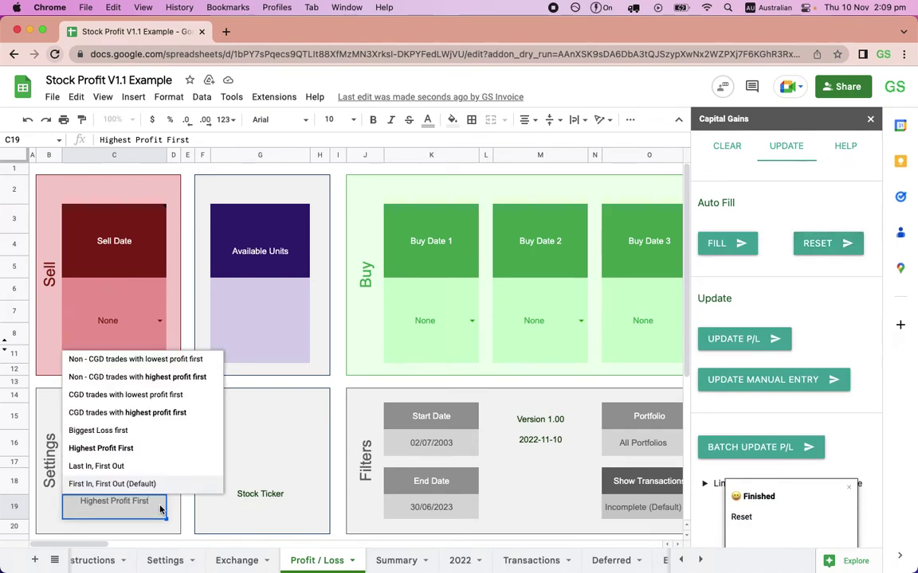
click(167, 431)
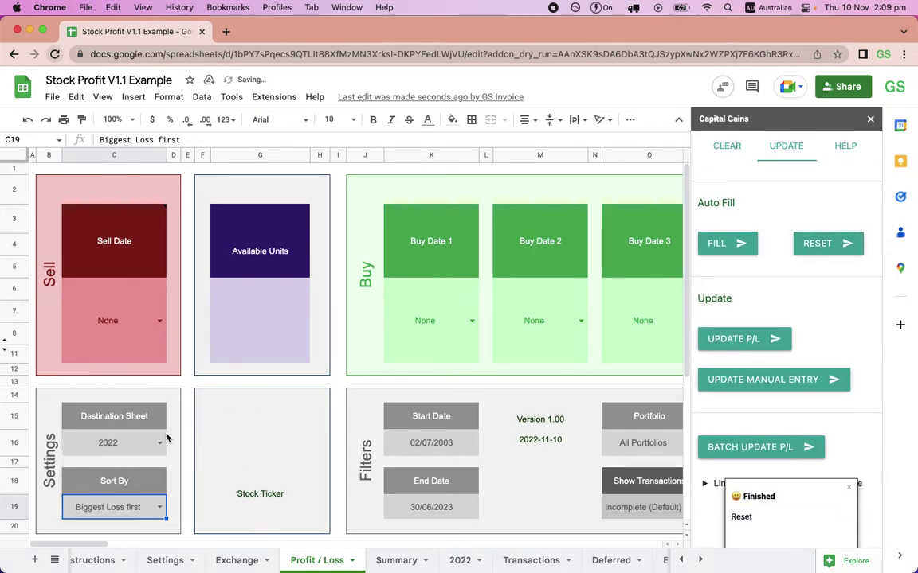
click(734, 245)
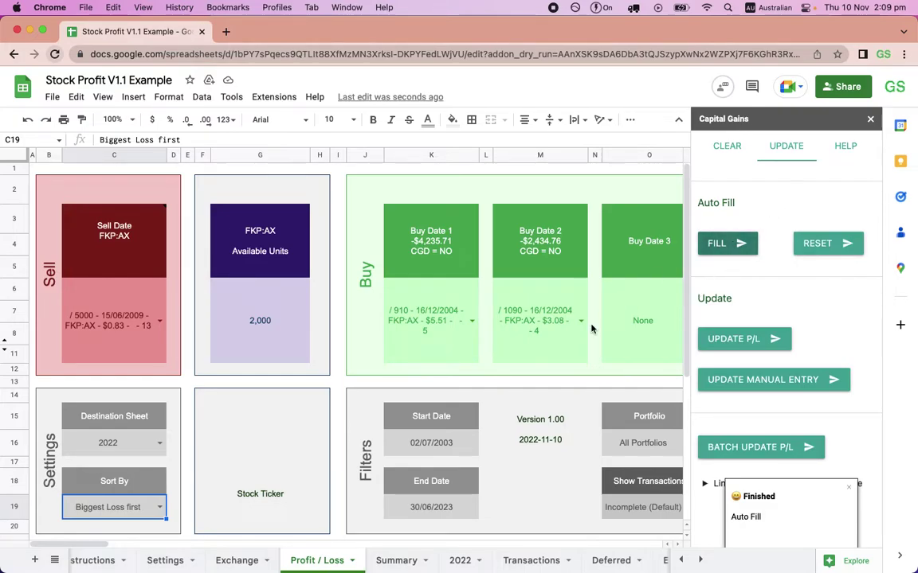
click(870, 119)
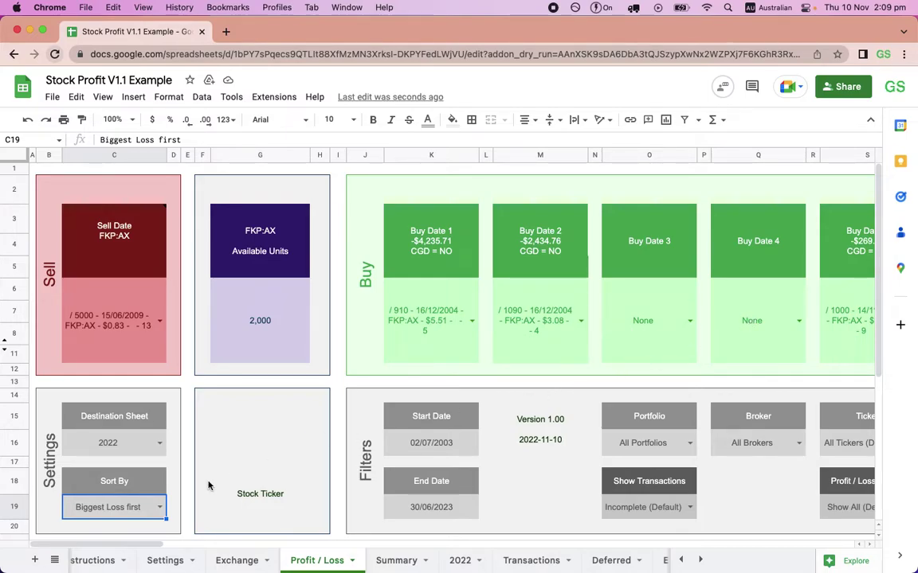
- Examine the 22/03/2007 FKP:AX sale in the Transactions sheet and compare its units with the first two buys and the note in Q2
drag(117, 544, 155, 545)
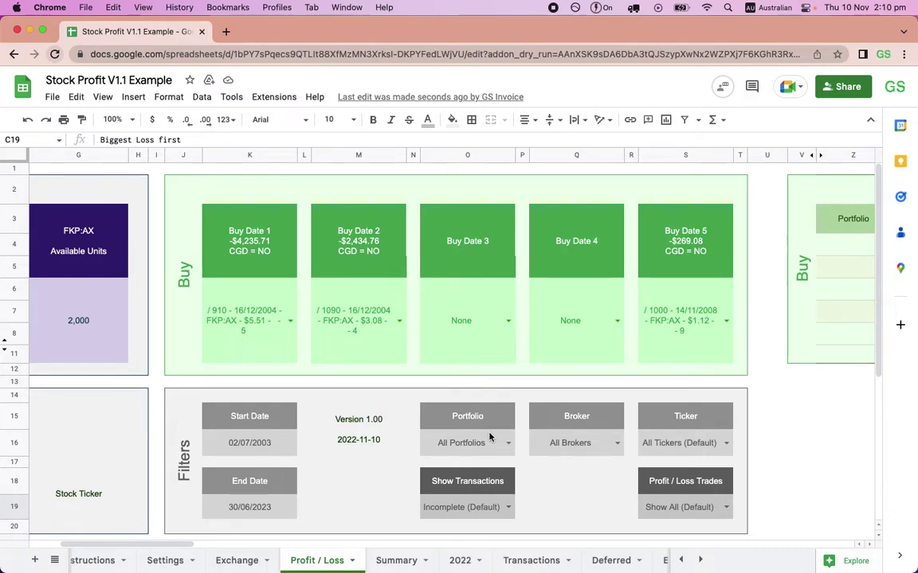
click(519, 560)
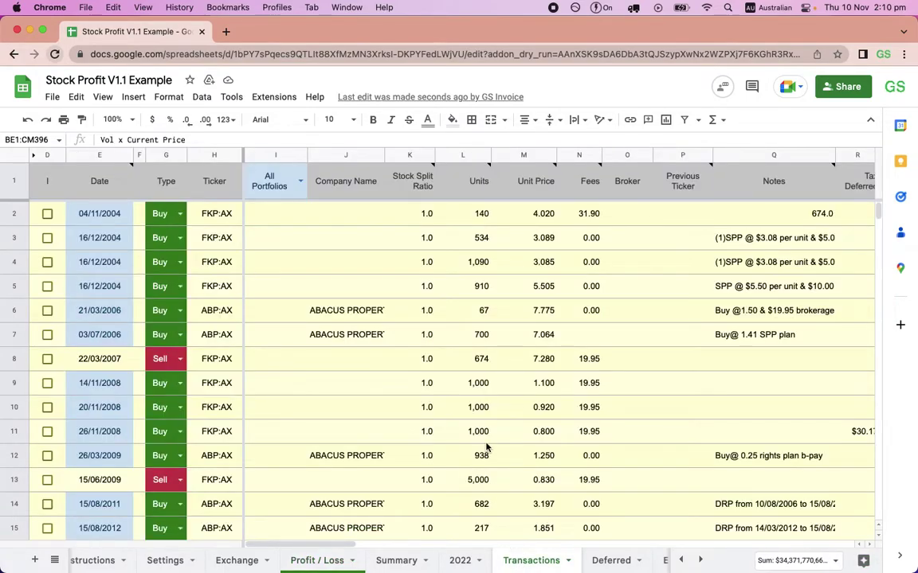
click(380, 383)
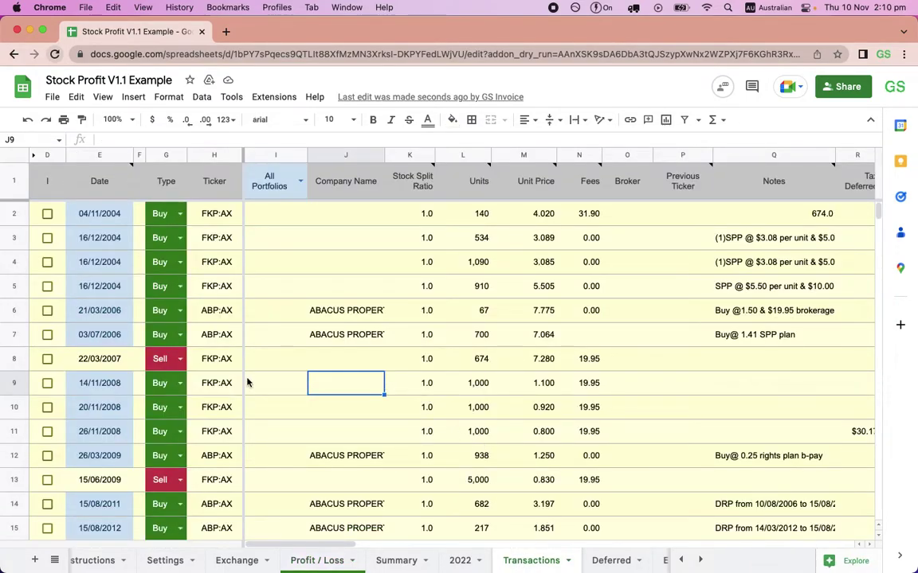
click(105, 367)
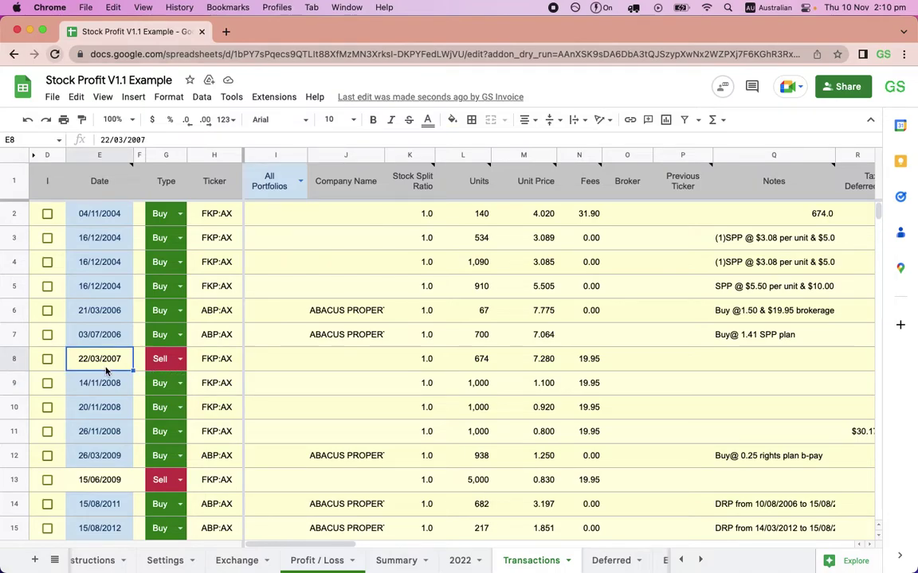
click(219, 367)
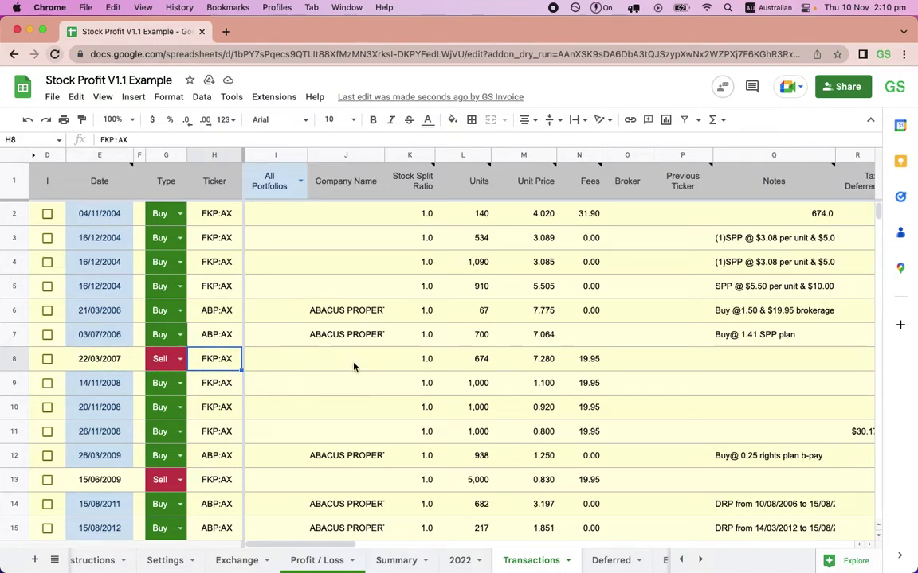
click(470, 366)
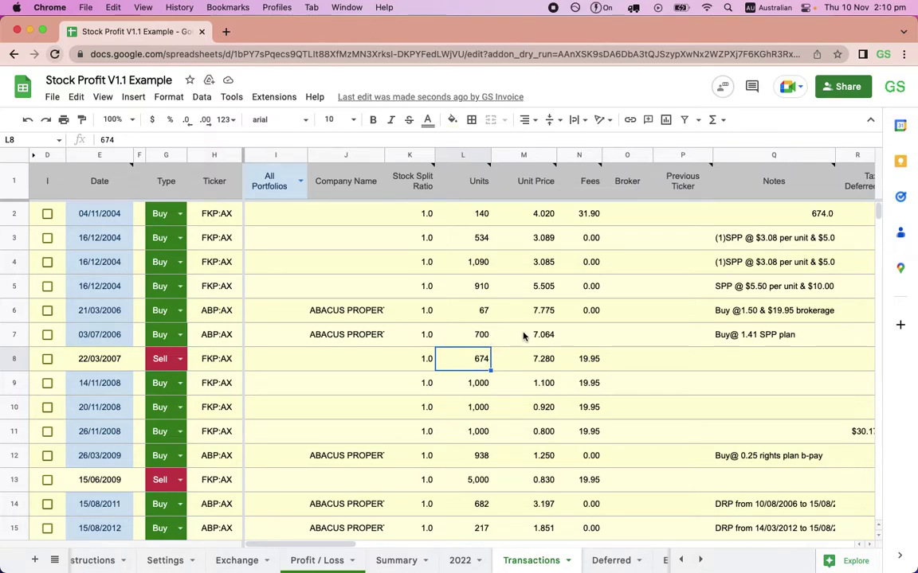
click(480, 214)
click(478, 243)
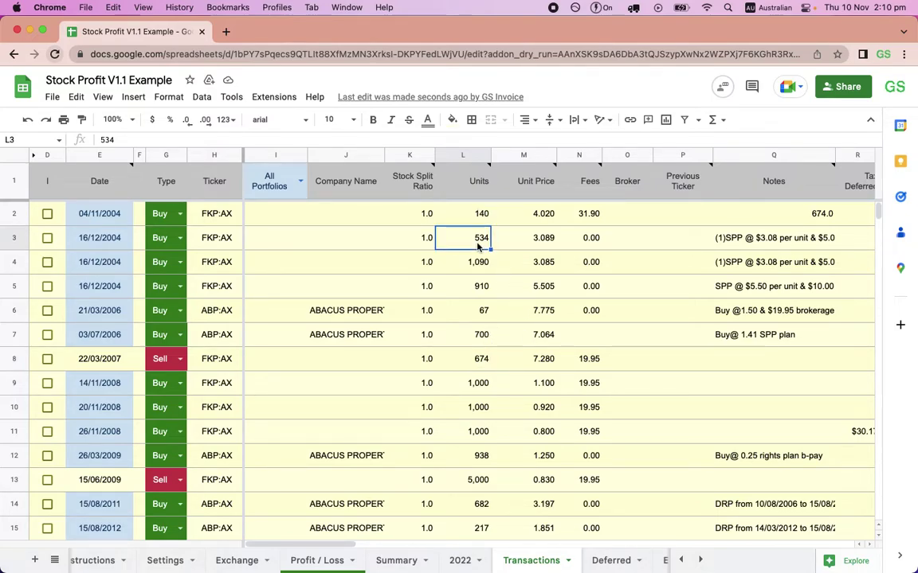
click(791, 223)
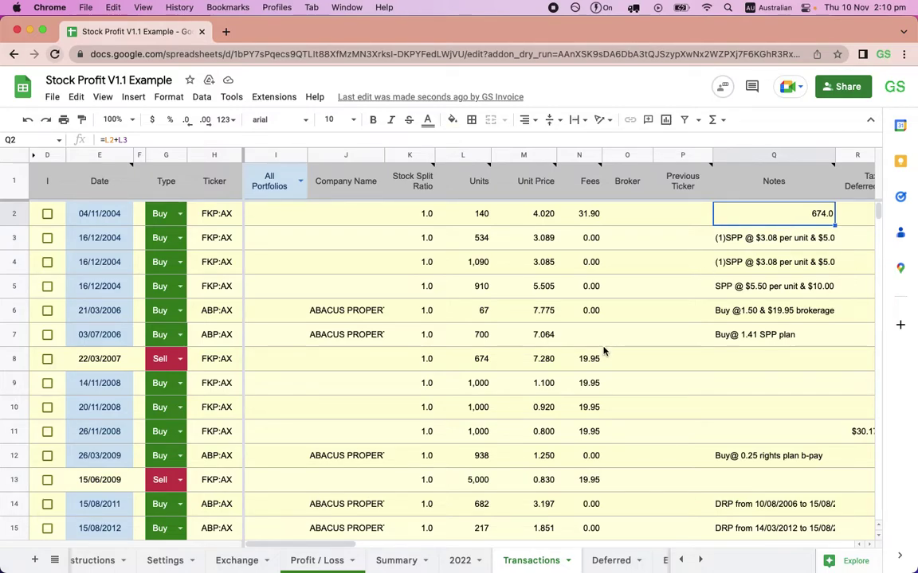
- On the Profit / Loss sheet, assign the 534-unit 16/12/2004 FKP:AX buy to Buy Date 3 and the 140-unit 04/11/2004 buy to Buy Date 4
click(315, 561)
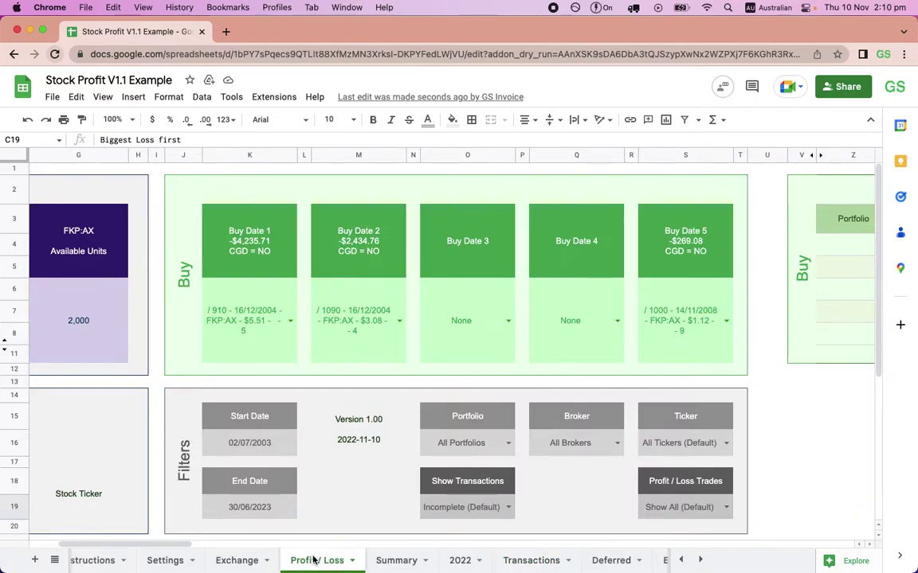
click(507, 321)
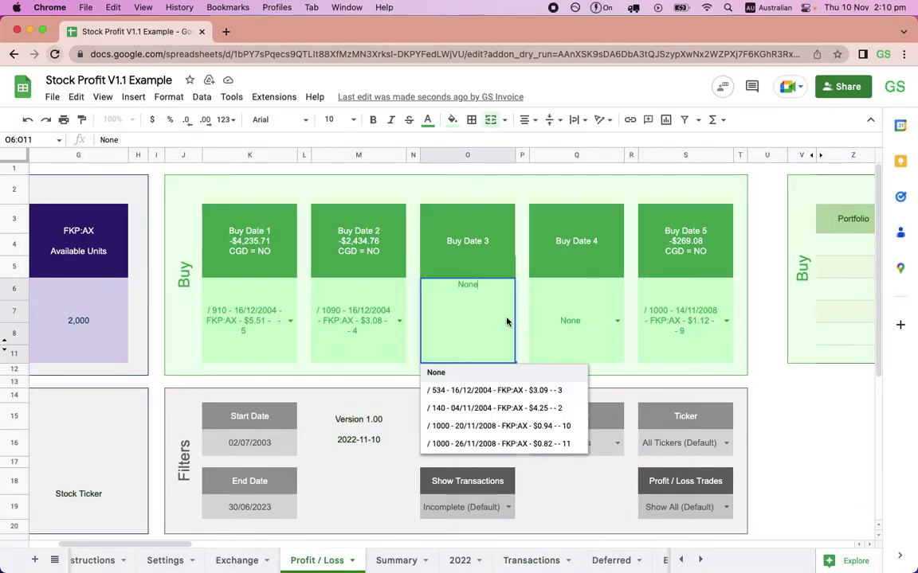
click(496, 391)
click(616, 321)
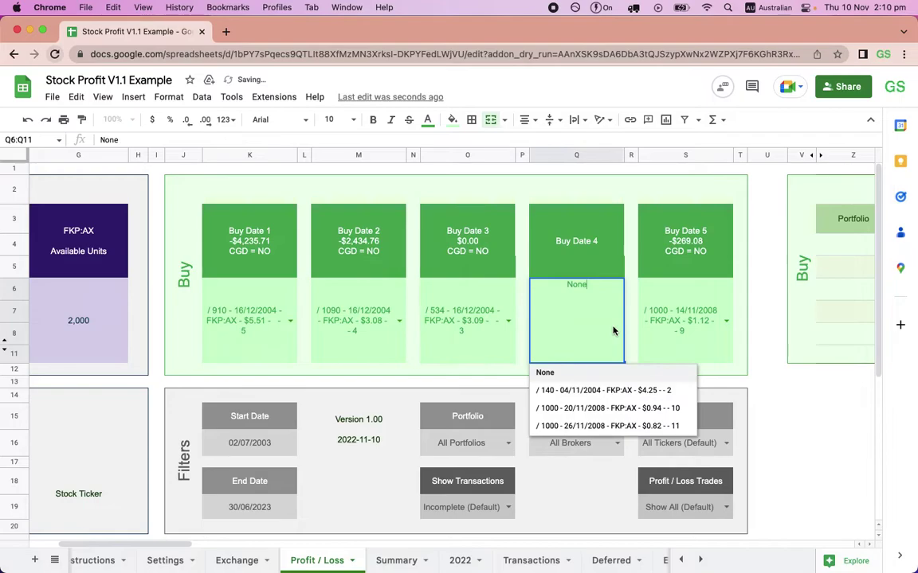
click(566, 389)
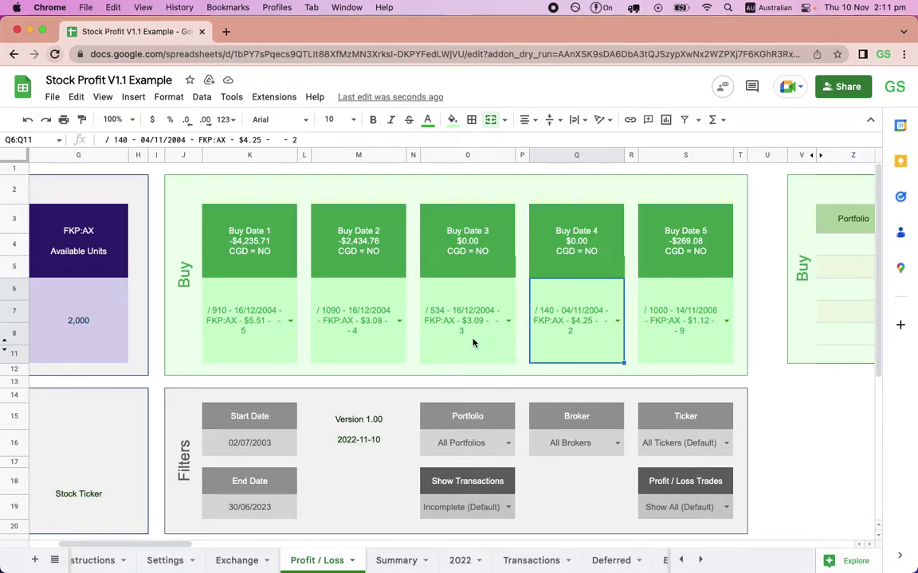
- Set Buy Date 1 and Buy Date 2 to None, leaving the Buy Date 4 selection as it is
click(616, 321)
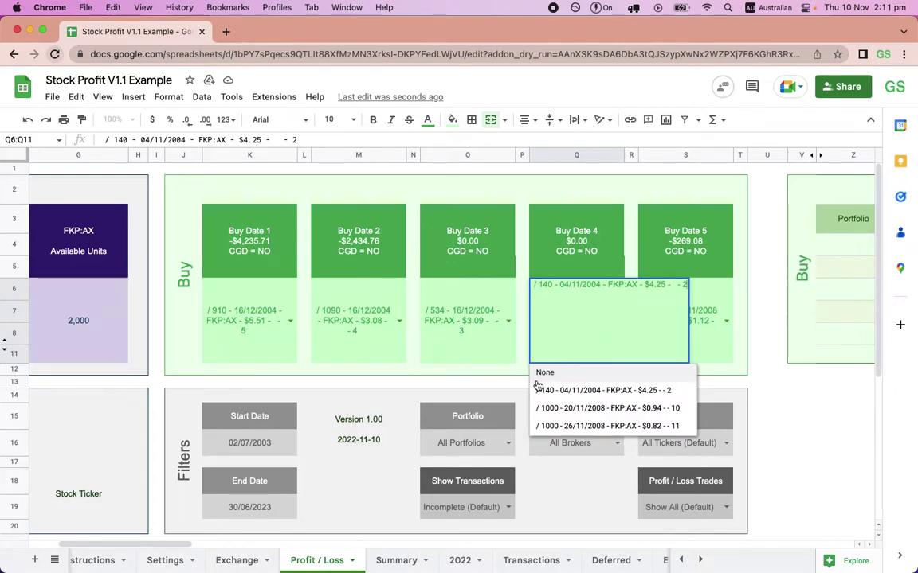
click(510, 374)
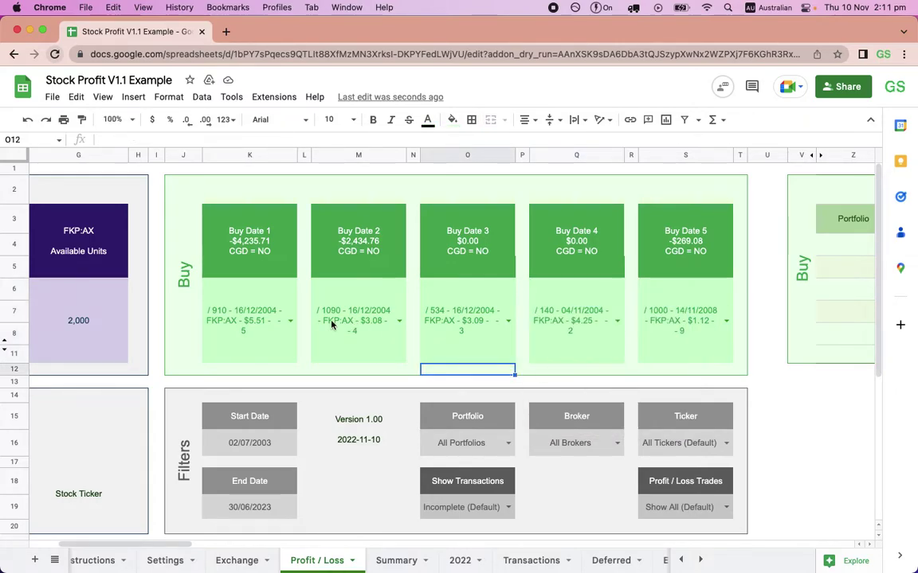
click(294, 326)
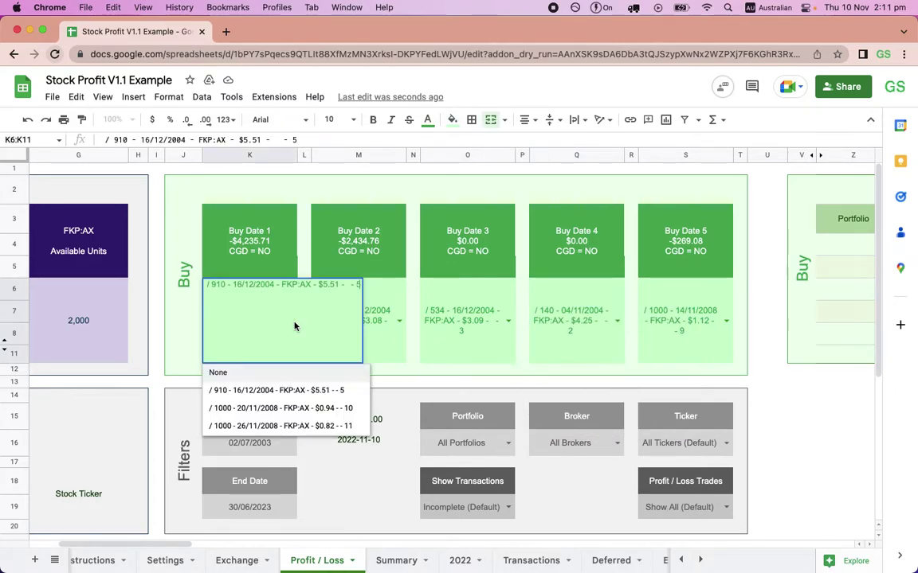
click(252, 376)
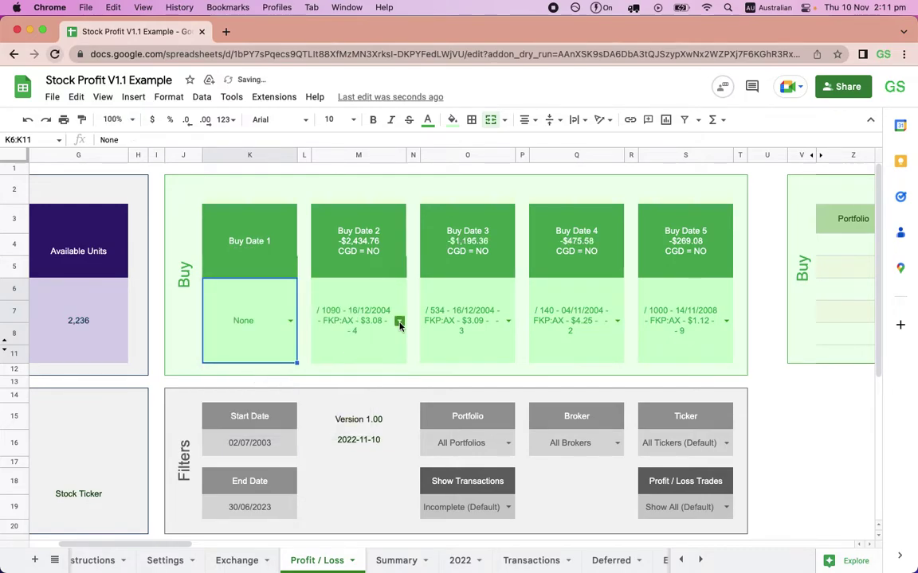
click(383, 342)
click(363, 374)
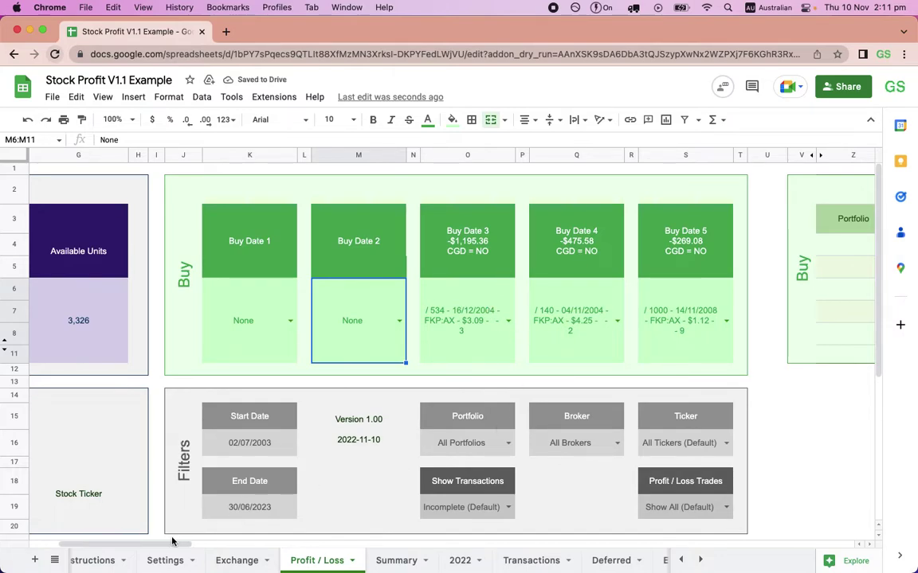
- Open the Stock Profit add-on's Capital Gains sidebar and reset the filled sell and buy selections
drag(164, 543, 140, 542)
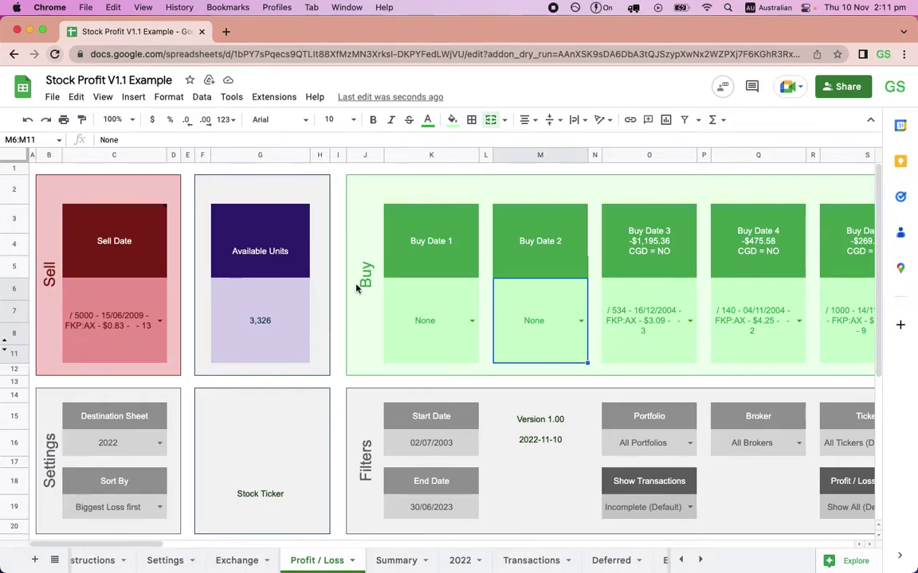
click(274, 97)
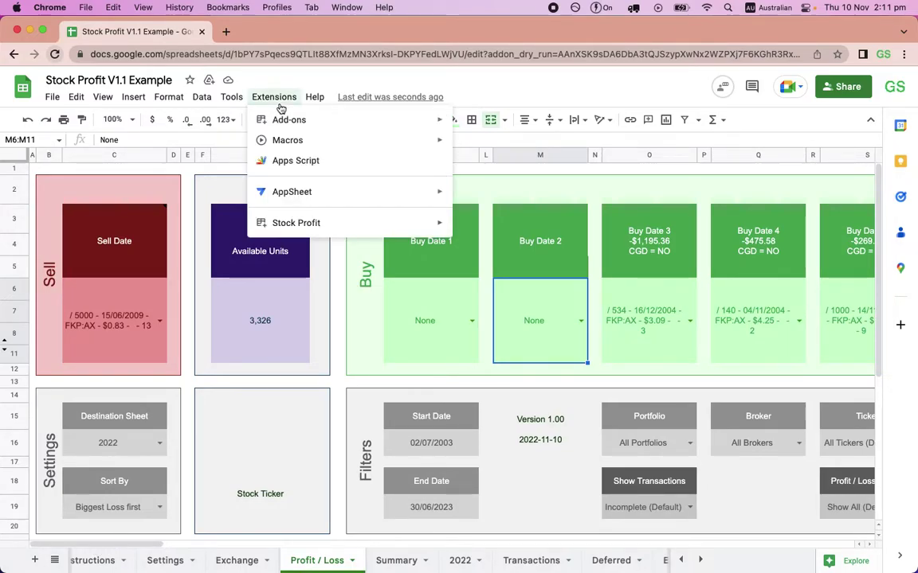
mouse_move(293, 226)
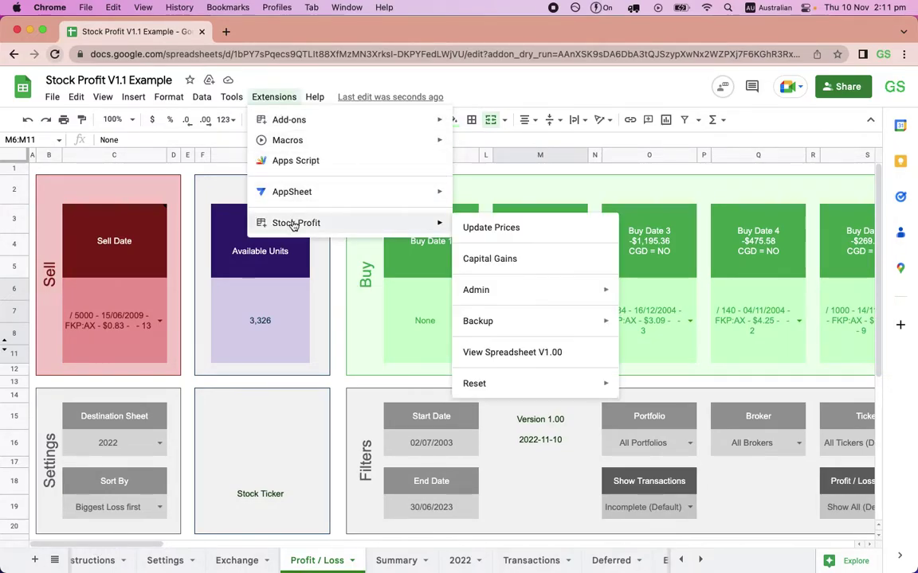
click(509, 260)
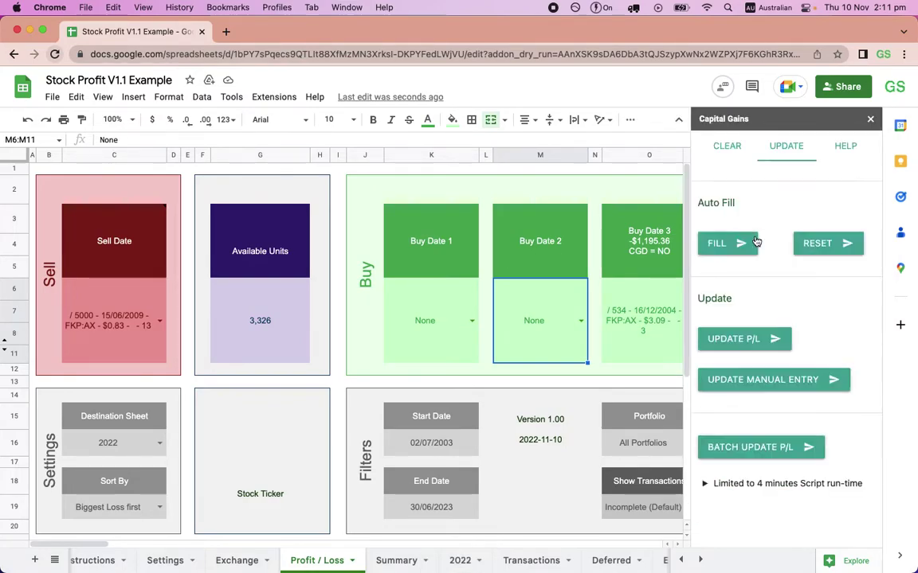
click(826, 246)
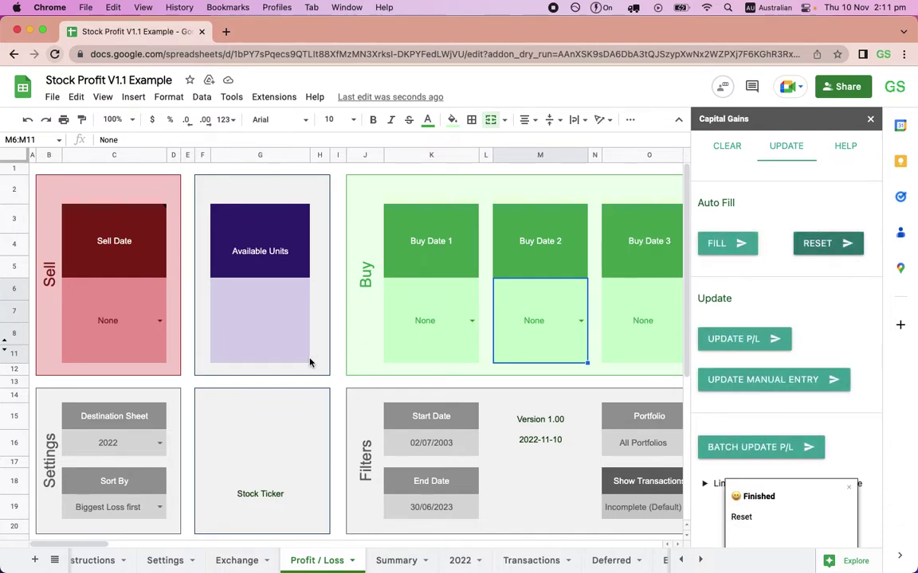
- Auto-fill the sell and buy dates with Sort By set to CGD trades with highest profit first
click(160, 508)
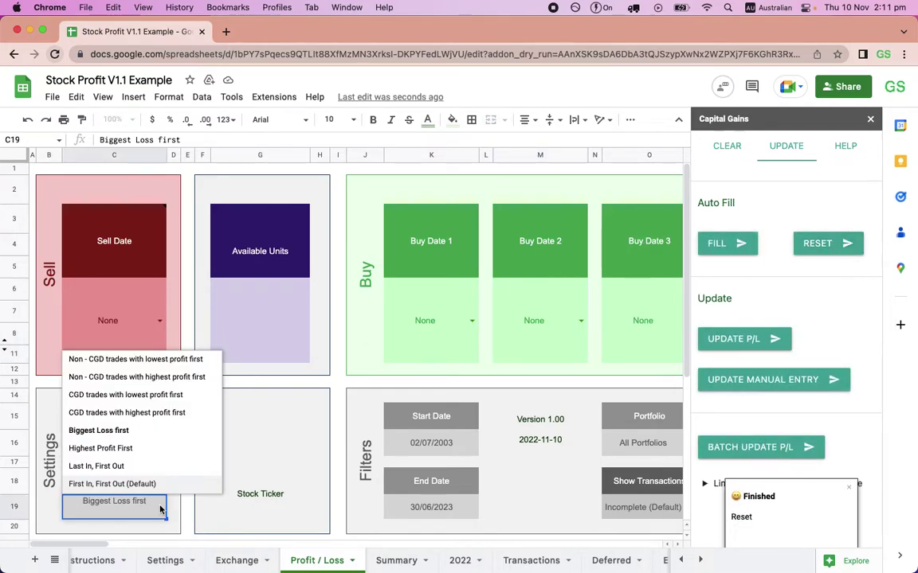
click(167, 414)
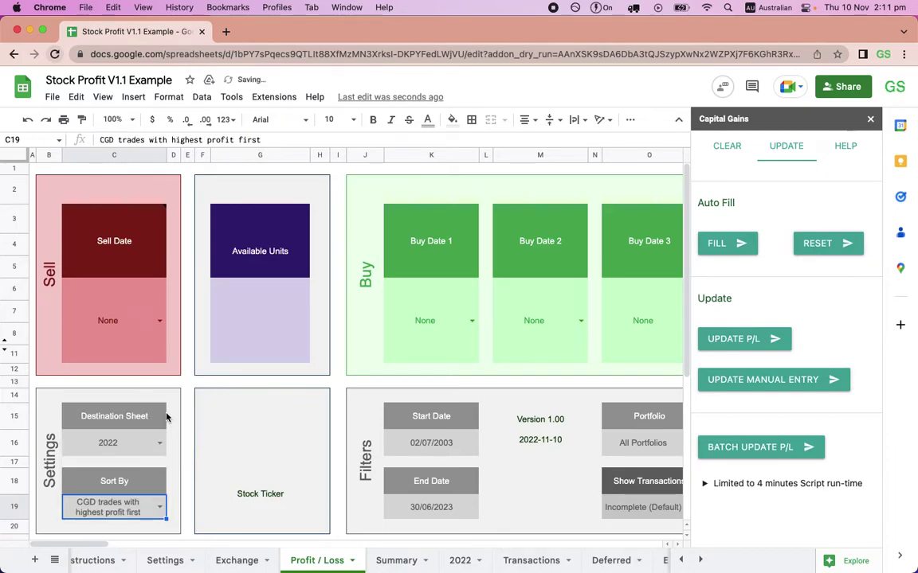
click(711, 245)
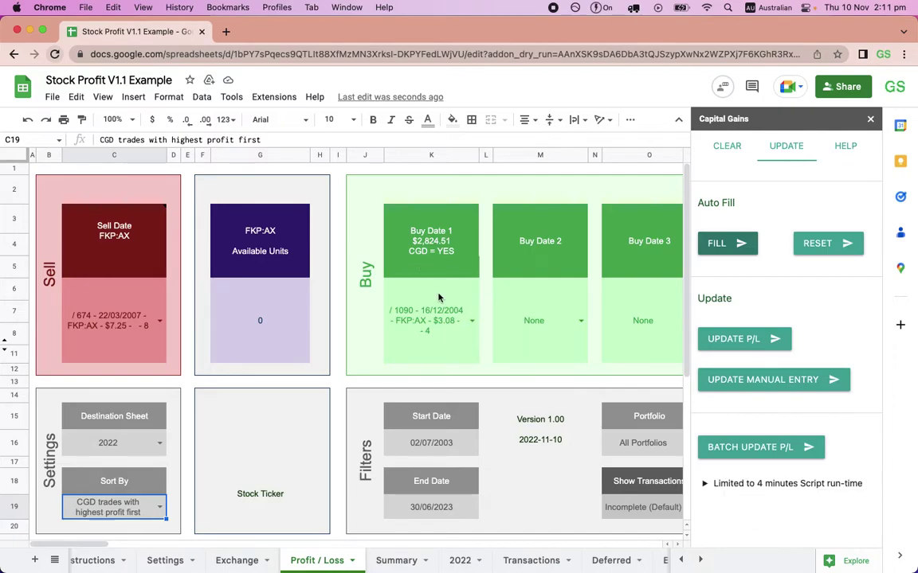
- Assign the 534-unit 16/12/2004 FKP:AX buy to Buy Date 2, set it back to None, and assign the same buy again
click(576, 324)
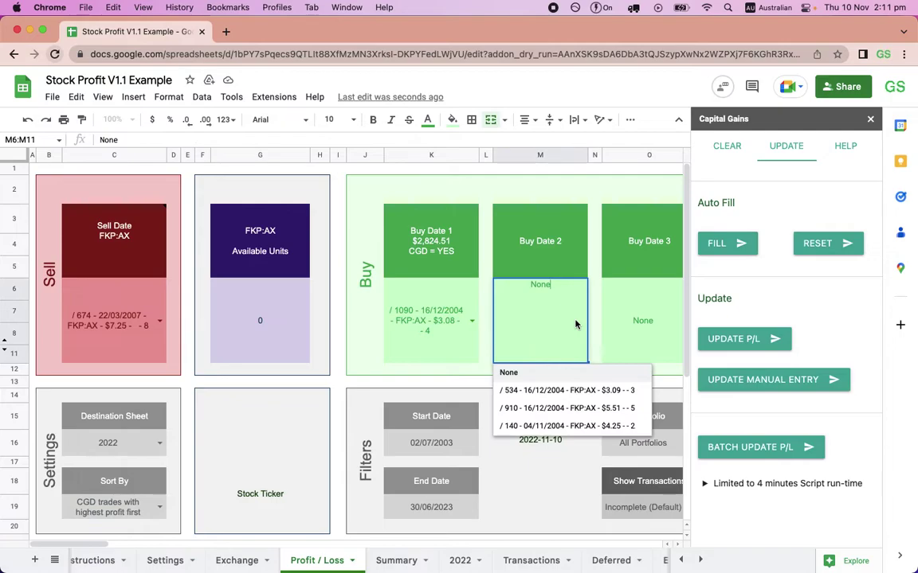
click(568, 390)
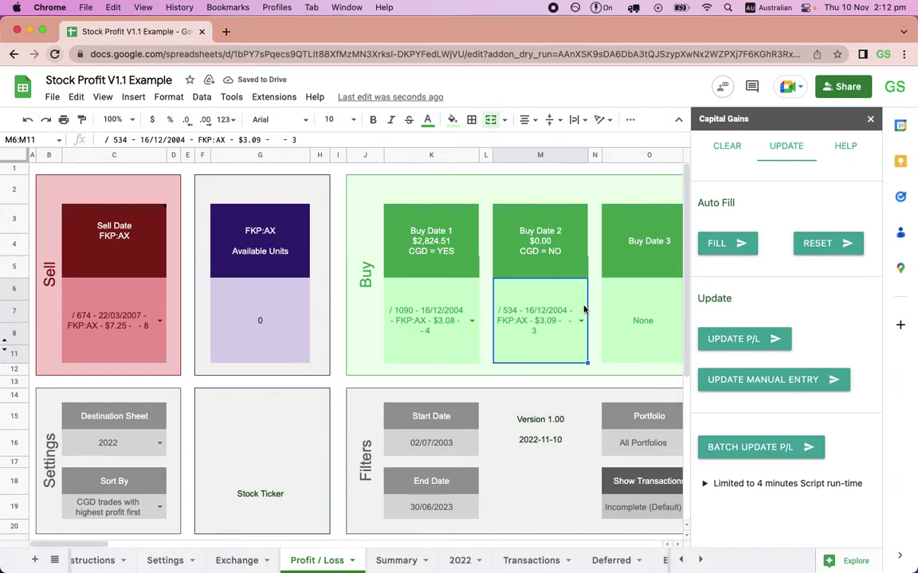
double_click(523, 288)
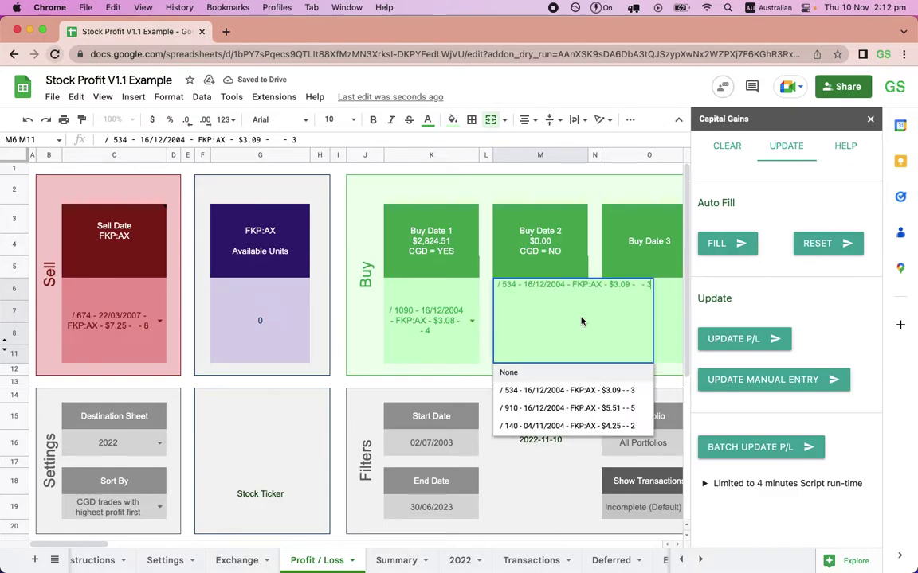
click(540, 373)
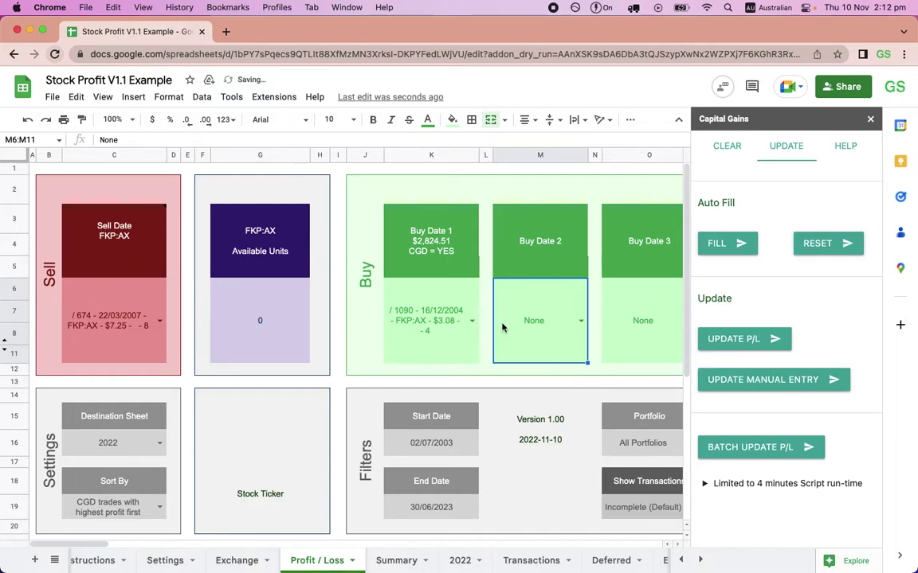
double_click(520, 294)
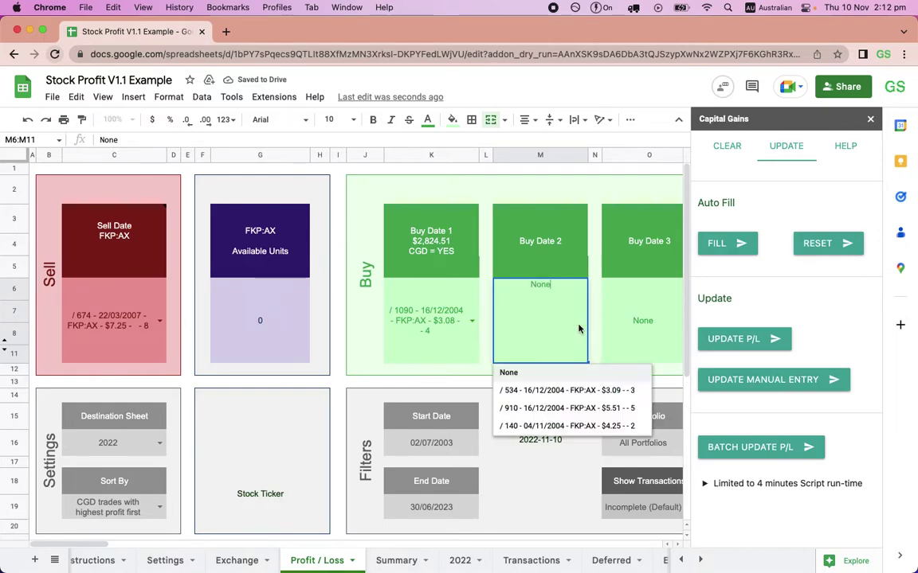
click(548, 391)
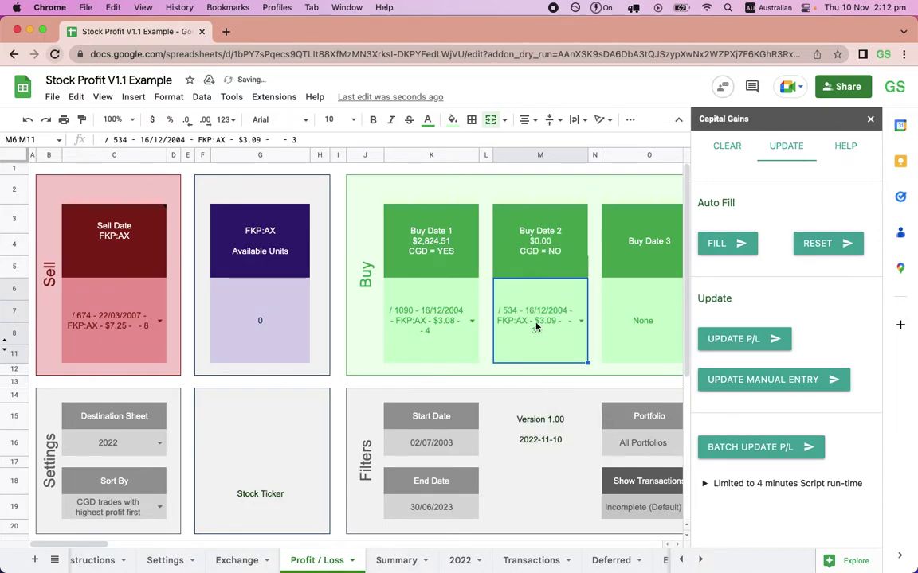
- Set Buy Date 1 to None, and assign the 1090-unit 16/12/2004 FKP:AX buy back to it
double_click(425, 288)
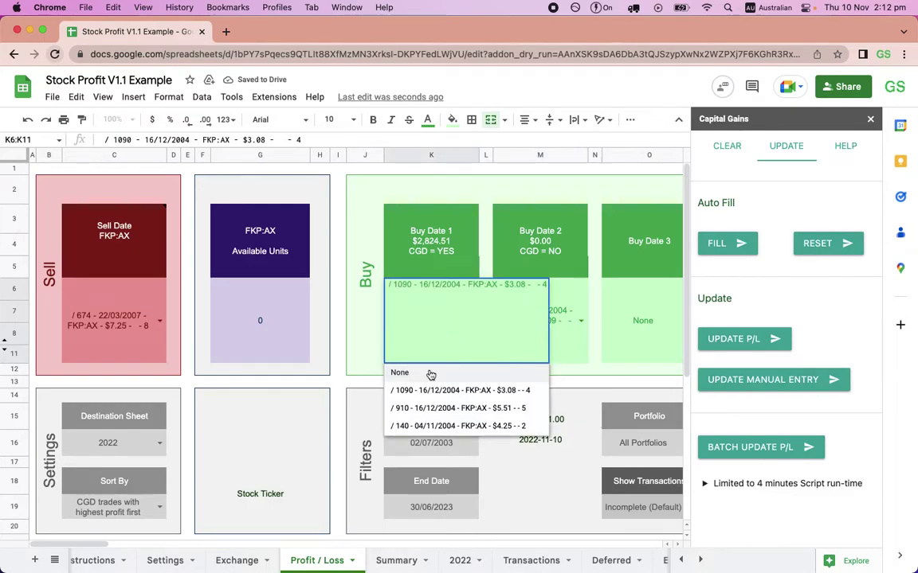
click(430, 375)
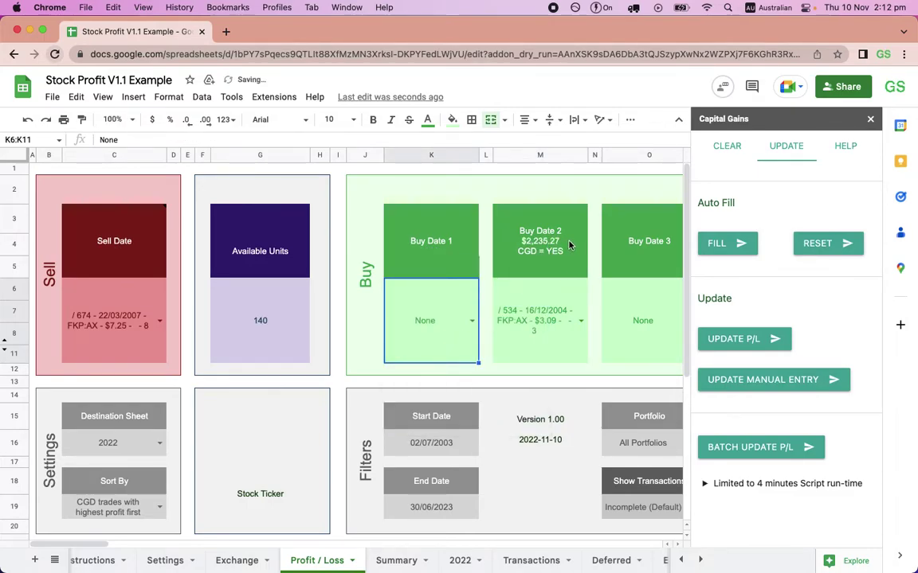
click(471, 321)
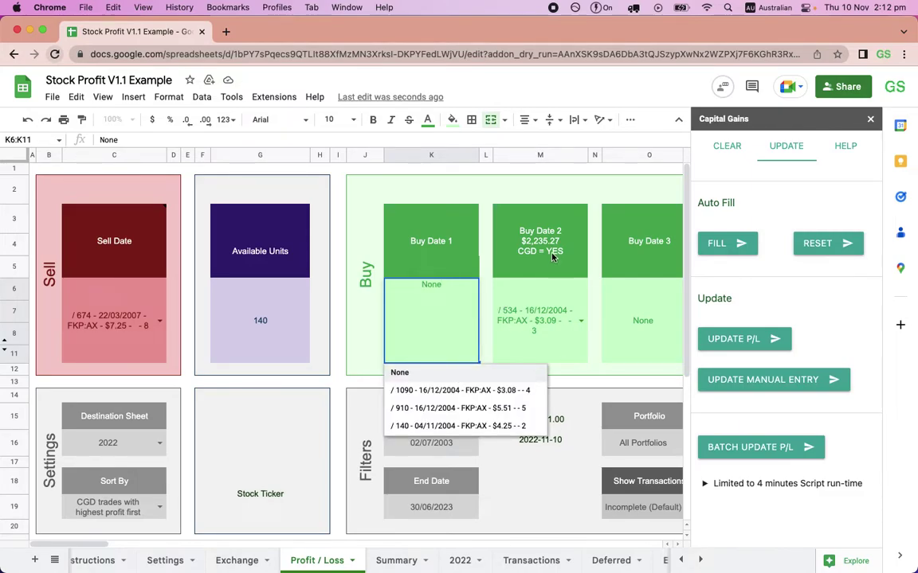
click(458, 391)
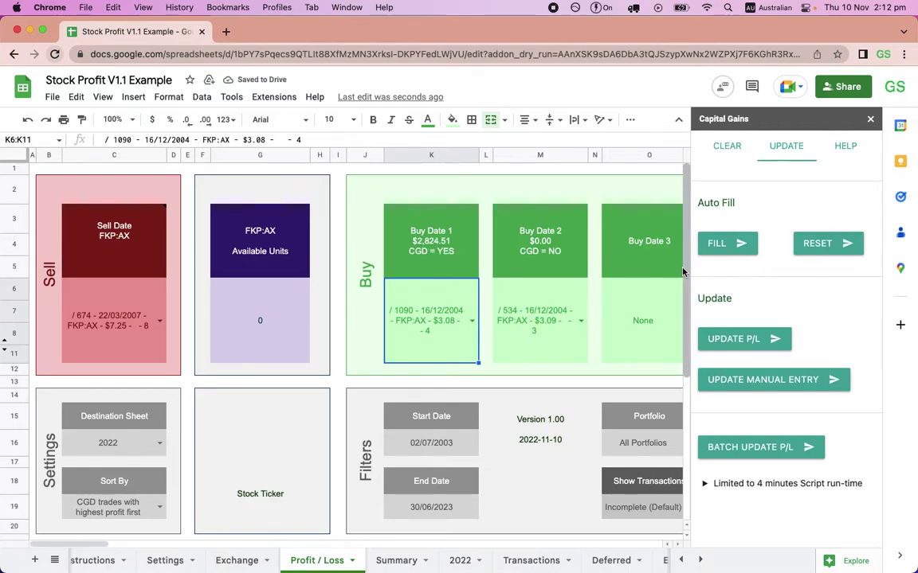
- Reset the selections and auto-fill the sell and buy dates with Sort By set to CGD trades with lowest profit first, closing the sidebar
click(828, 246)
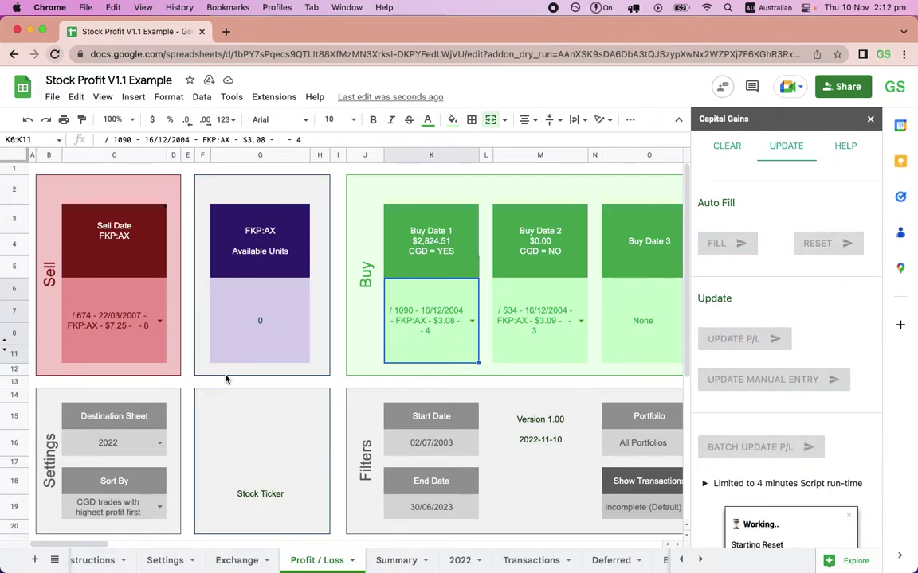
click(160, 506)
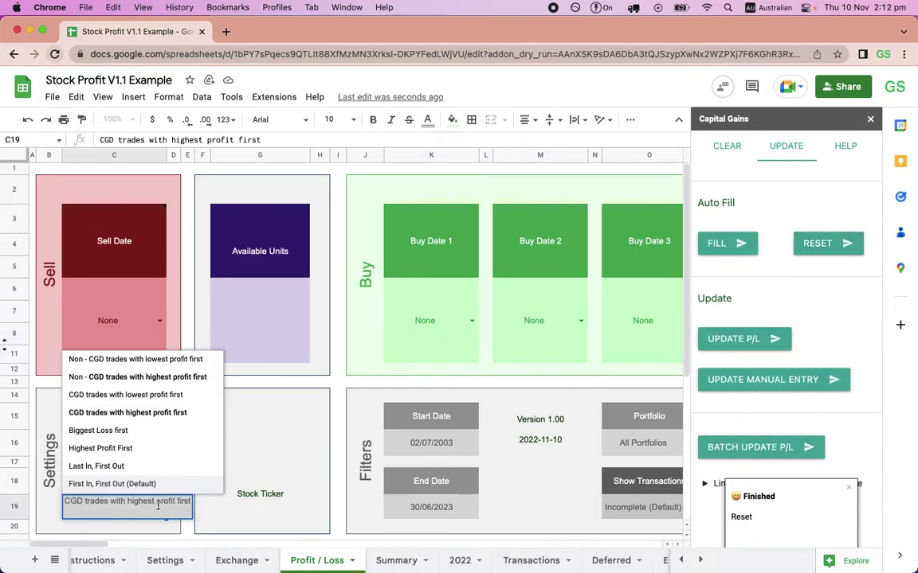
click(168, 395)
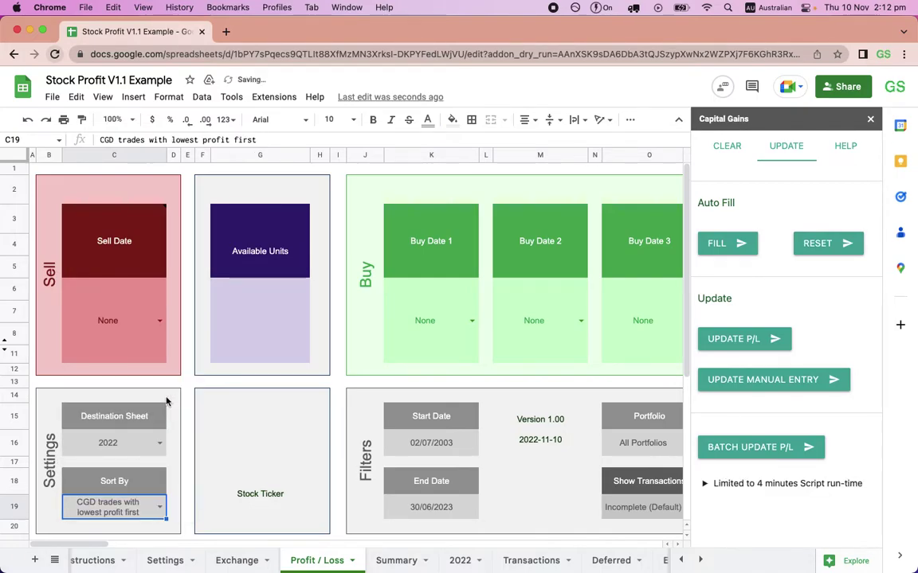
click(737, 252)
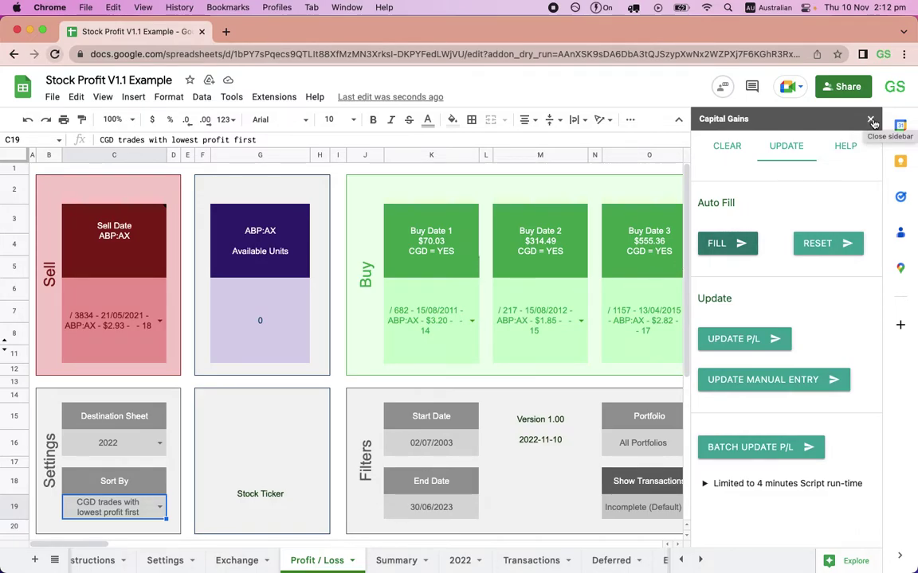
click(871, 120)
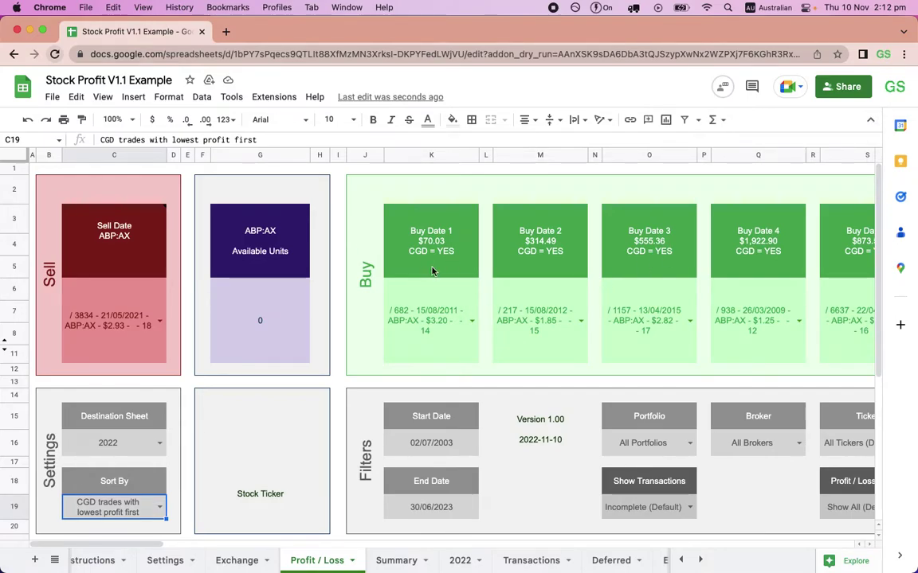
- Set Buy Date 5 to None, and assign the 6637-unit 22/04/2014 ABP:AX buy back to it
scroll(431, 271, right, 4)
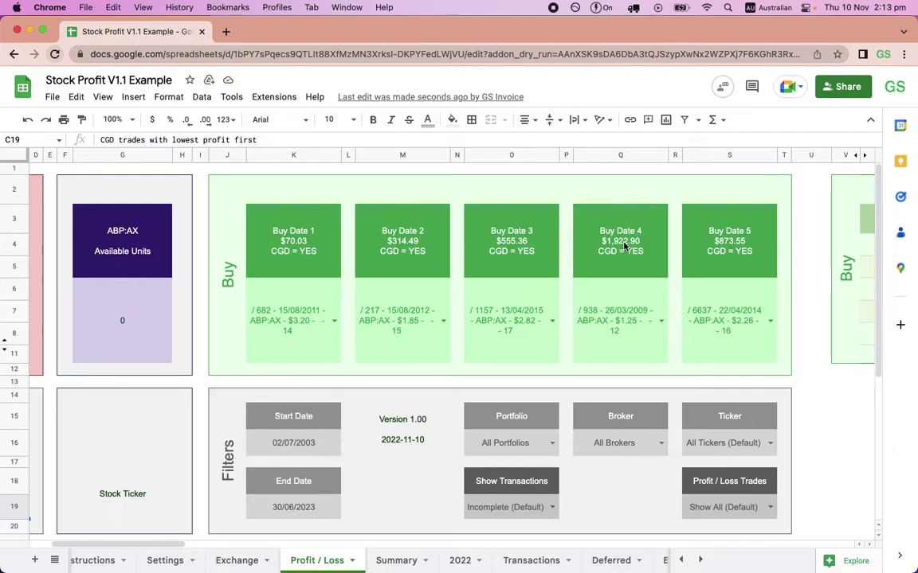
click(716, 249)
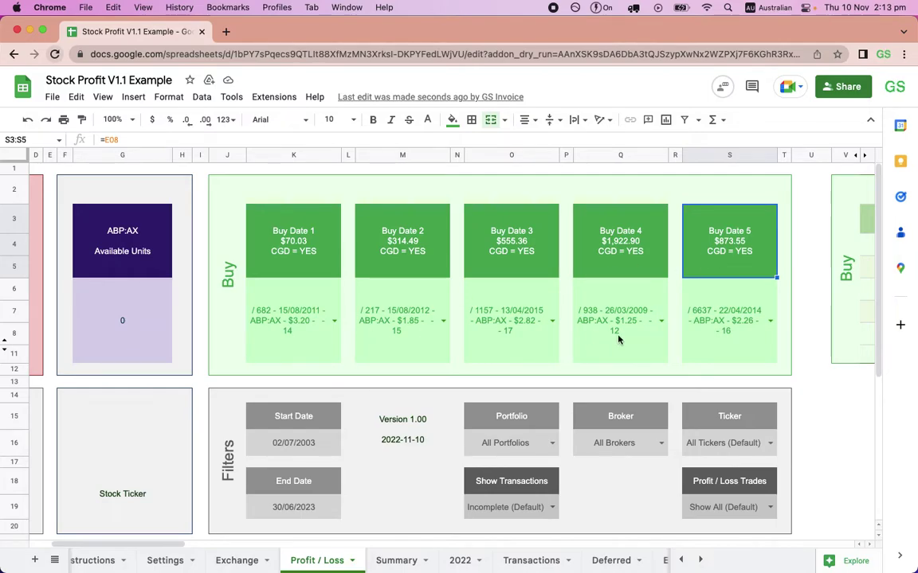
click(693, 289)
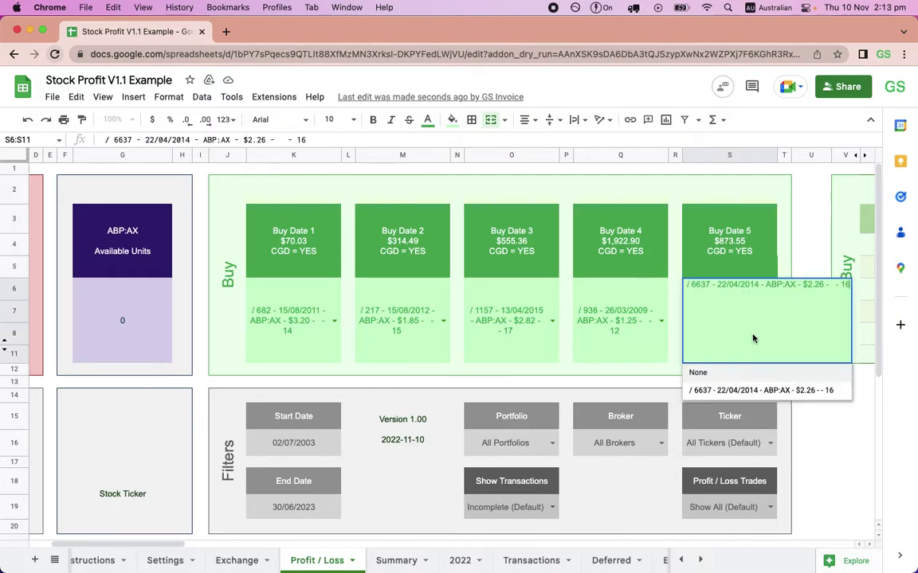
click(717, 377)
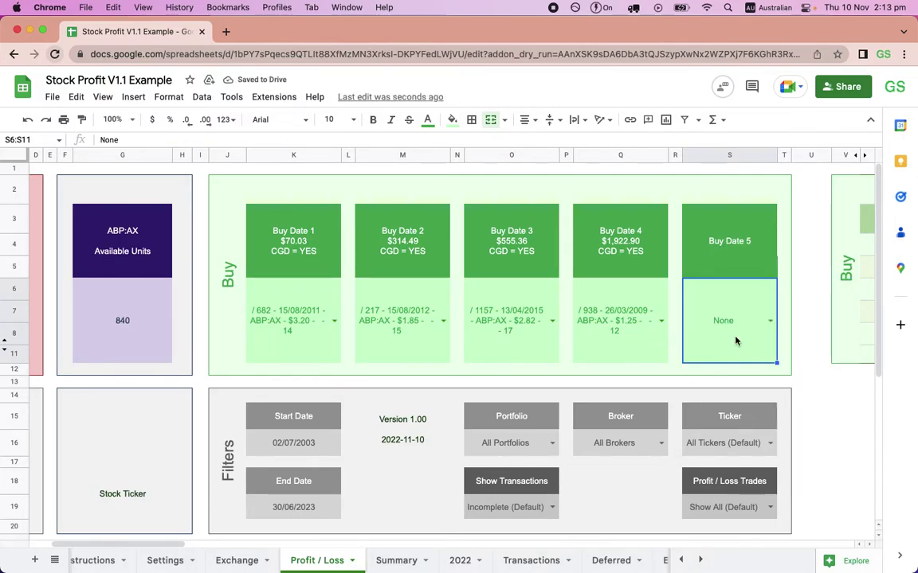
click(770, 321)
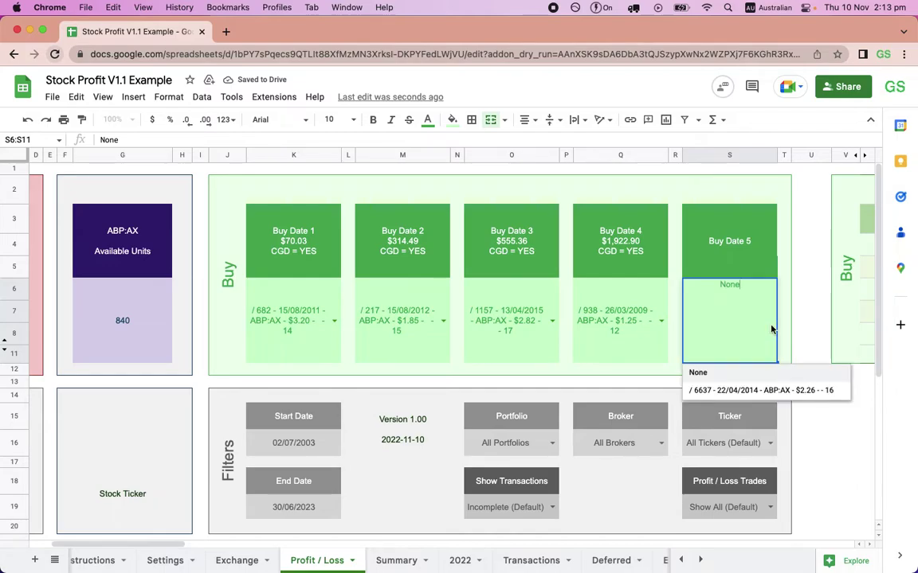
click(705, 394)
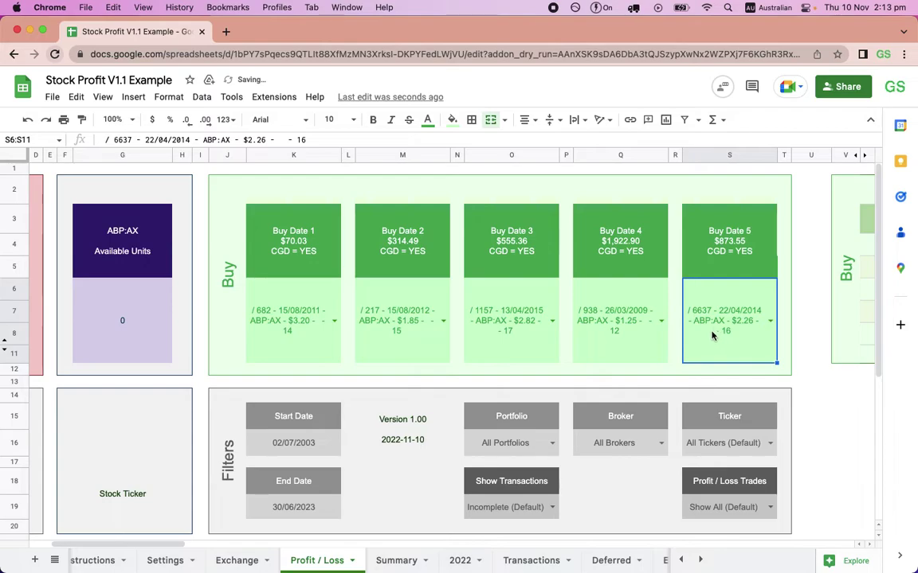
- Set Buy Date 4, Buy Date 3, Buy Date 2 and Buy Date 1 to None, in that order
click(662, 325)
click(614, 374)
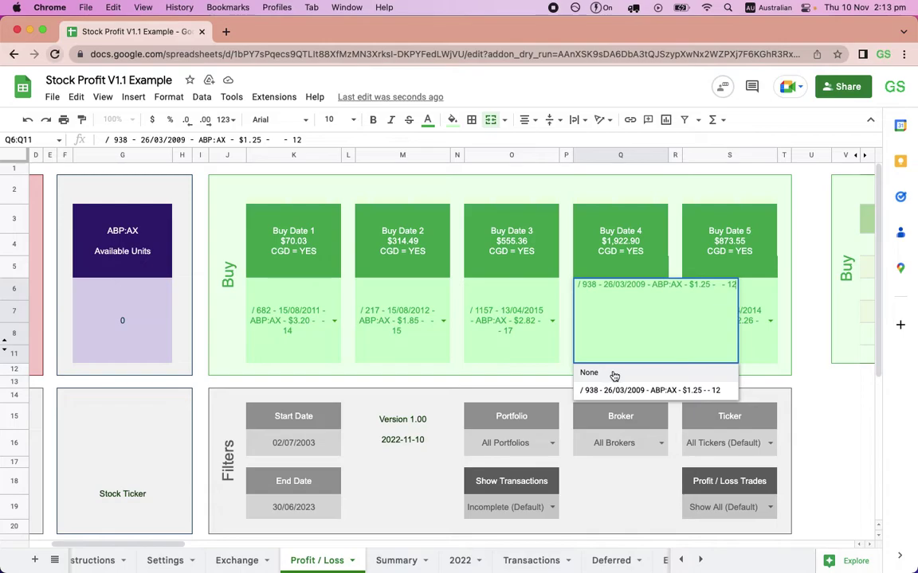
click(552, 323)
click(534, 372)
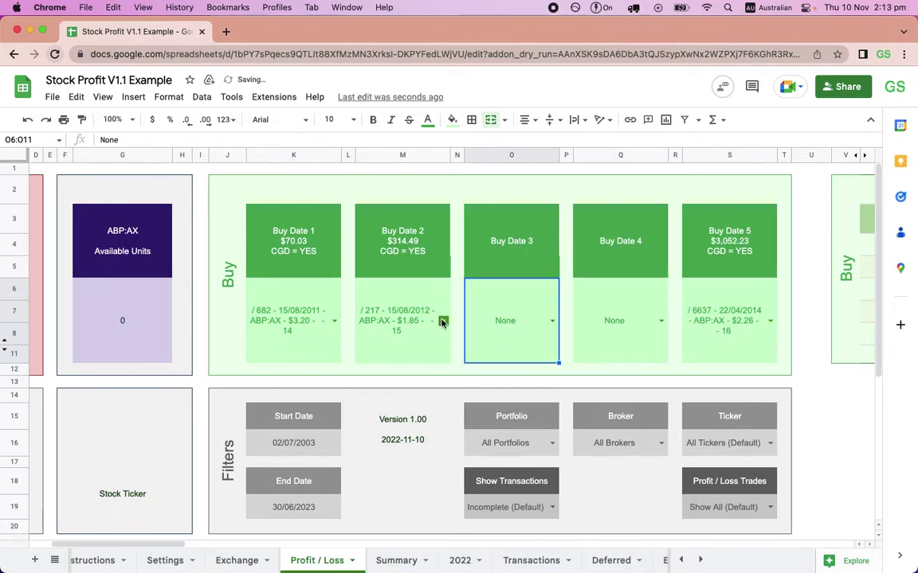
click(443, 321)
click(443, 322)
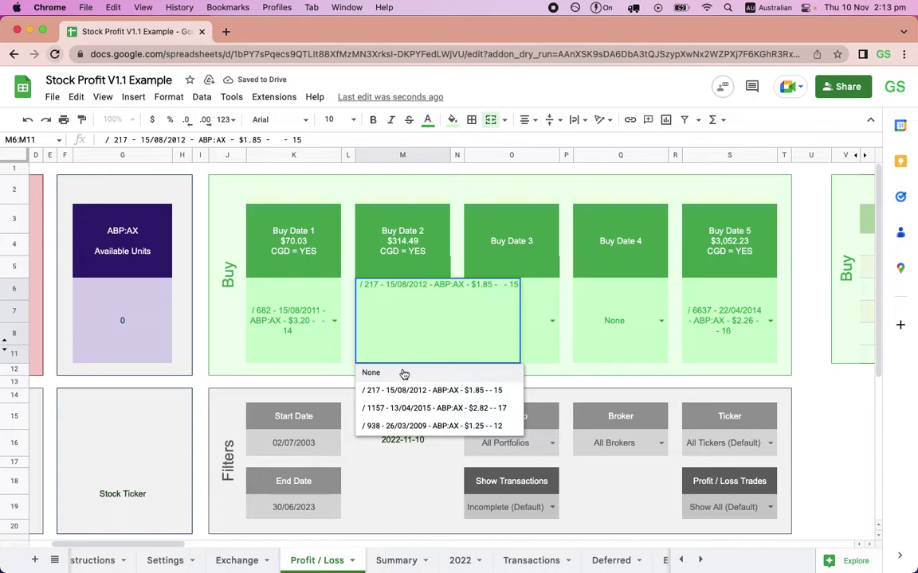
click(404, 373)
click(318, 318)
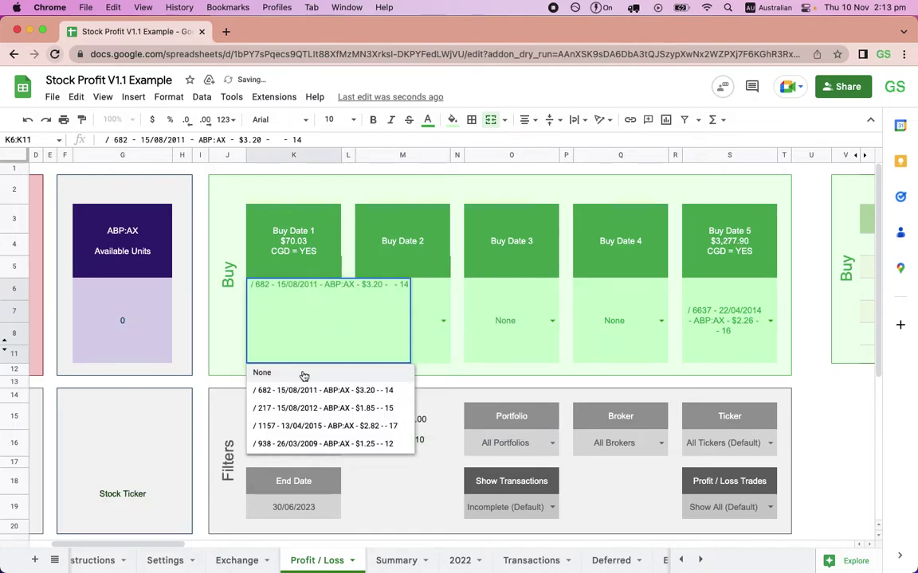
click(303, 373)
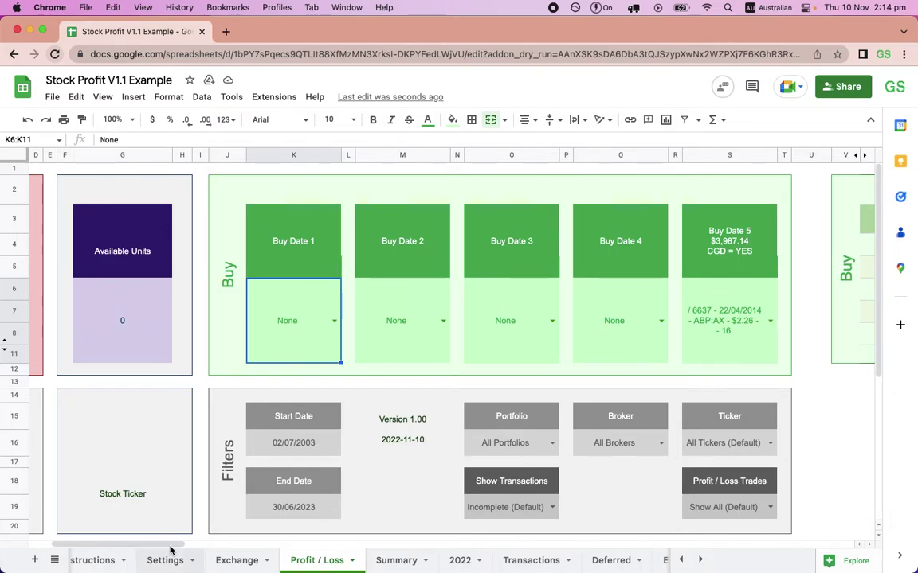
- Open the Stock Profit Capital Gains sidebar and reset the sell and buy date selections
drag(159, 544, 123, 546)
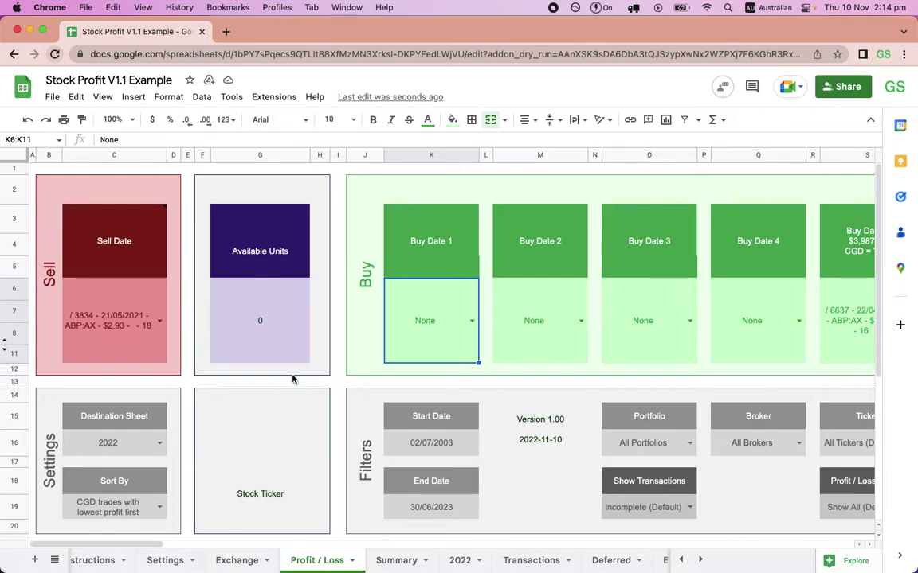
click(265, 96)
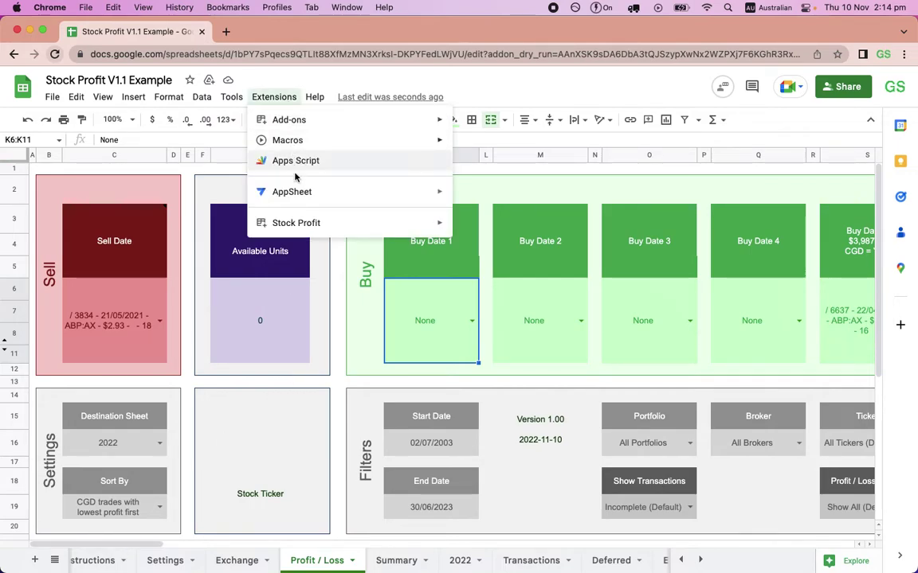
mouse_move(299, 224)
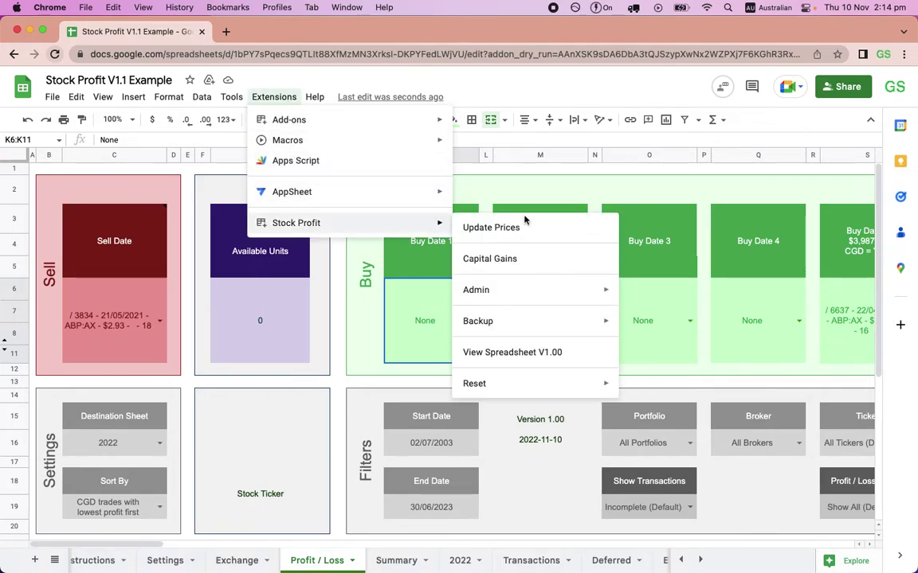
click(559, 258)
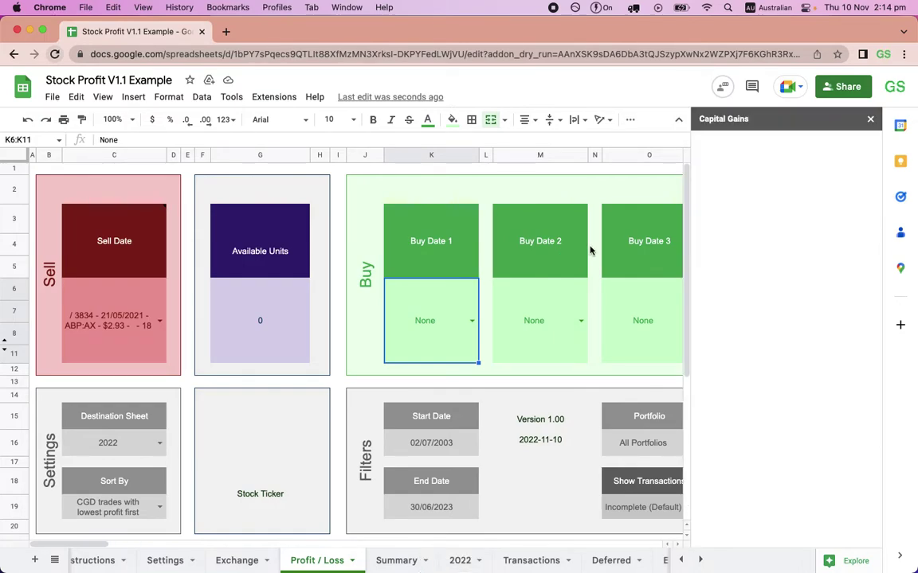
click(809, 243)
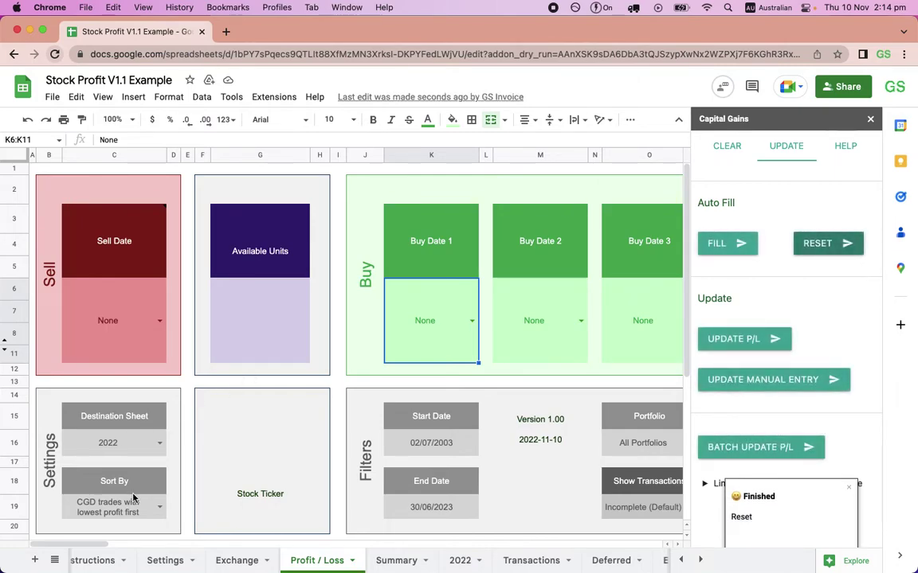
- Set Sort By to Non - CGD trades with highest profit first and auto-fill the sell and buy dates
click(161, 509)
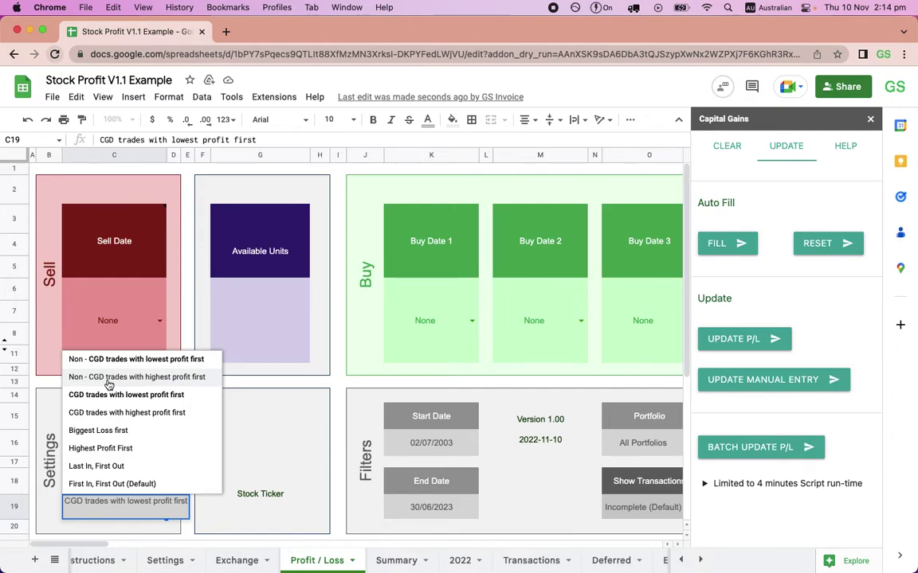
click(109, 381)
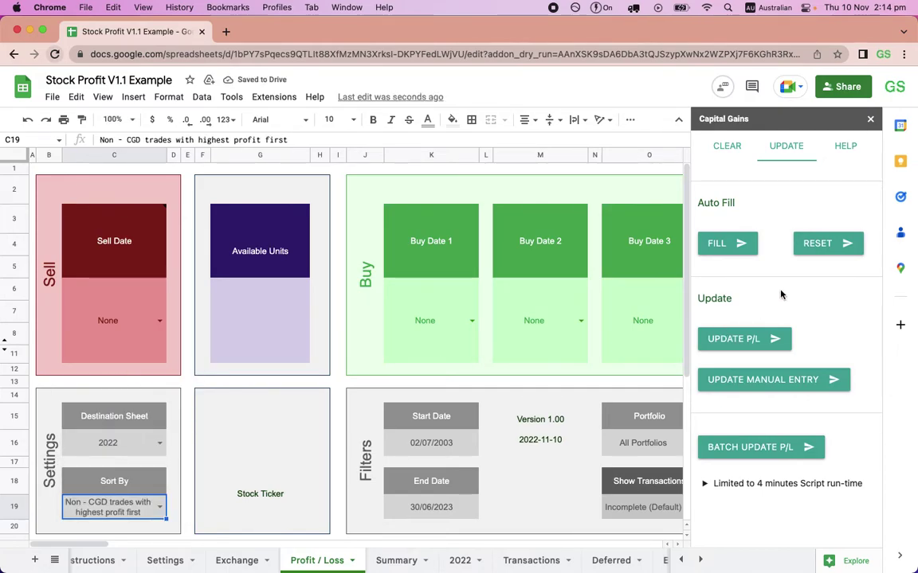
click(731, 252)
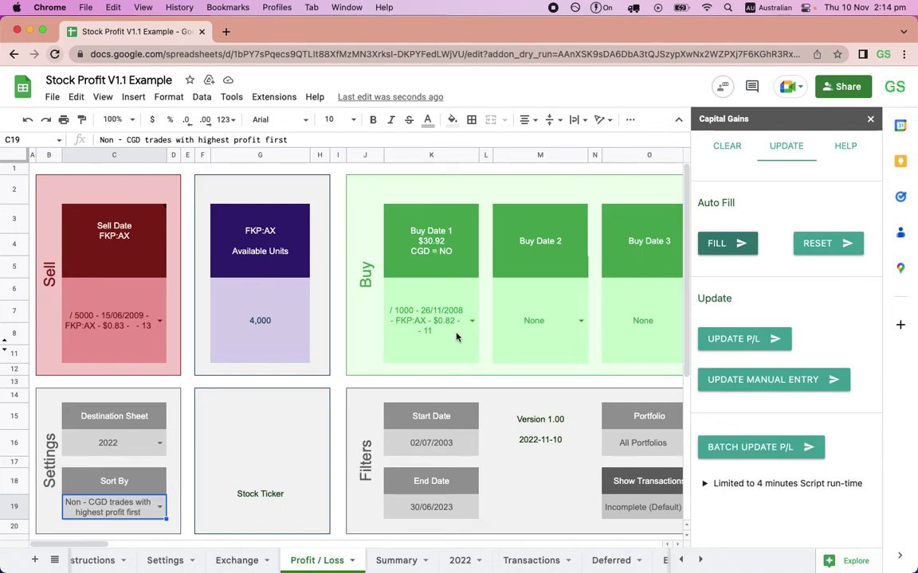
- Check the choices available for Buy Date 2, and examine the Days Held and CGD values of the matched FKP:AX trade in the sell table
click(581, 321)
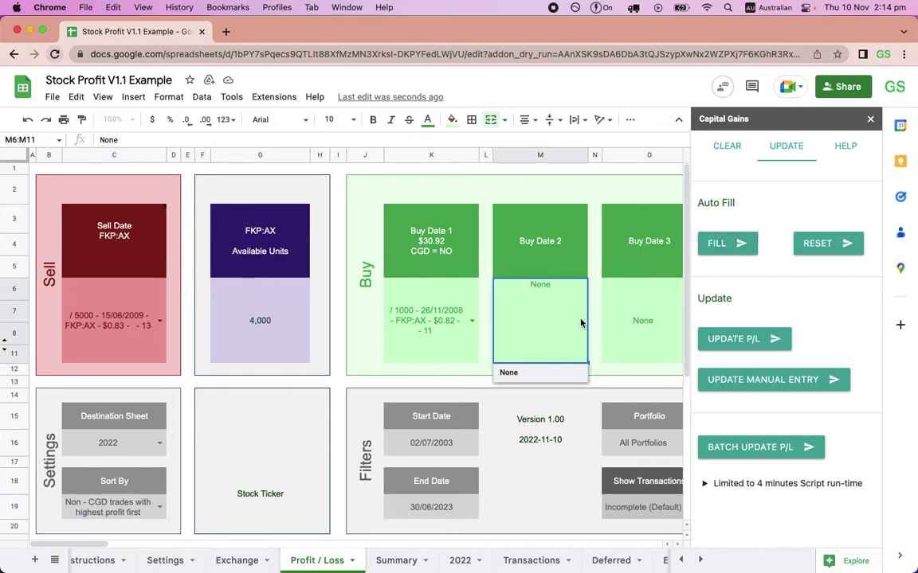
click(399, 362)
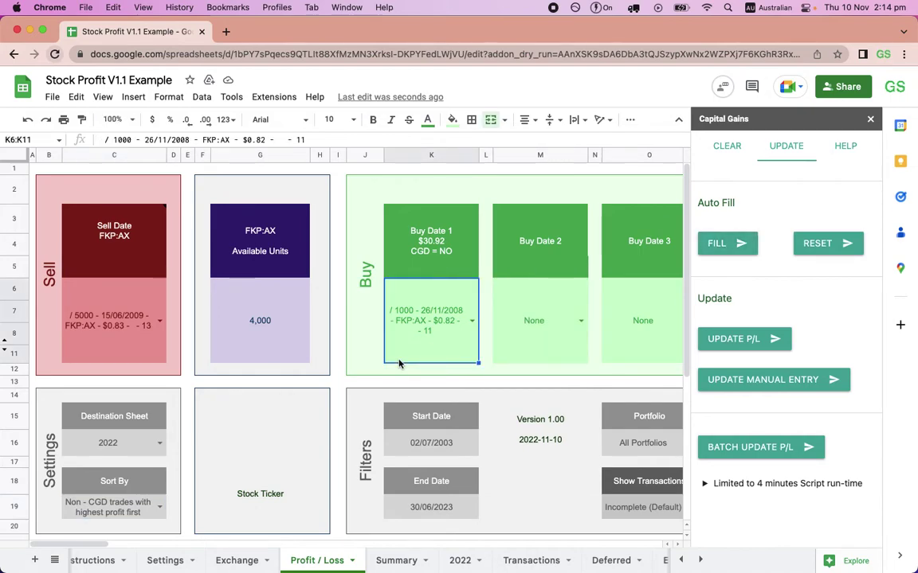
click(453, 258)
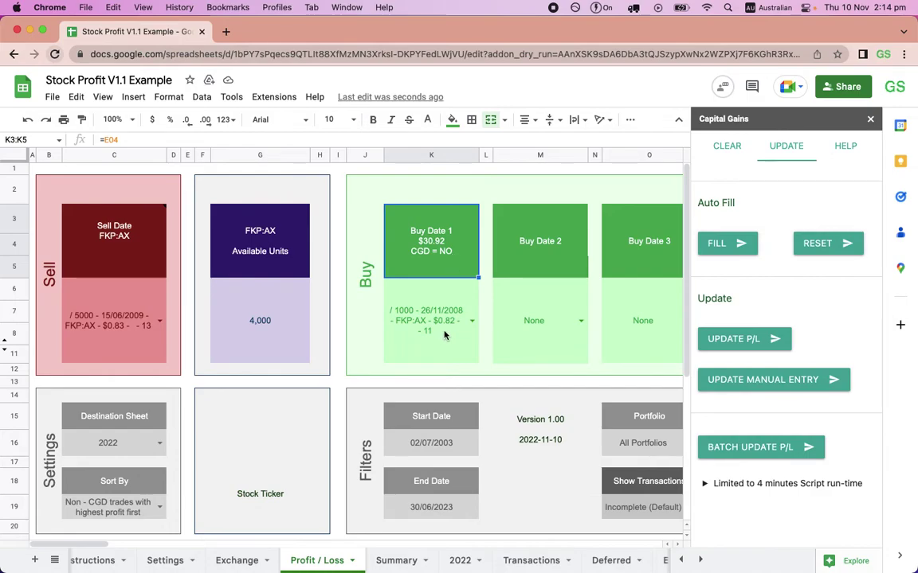
scroll(444, 335, right, 10)
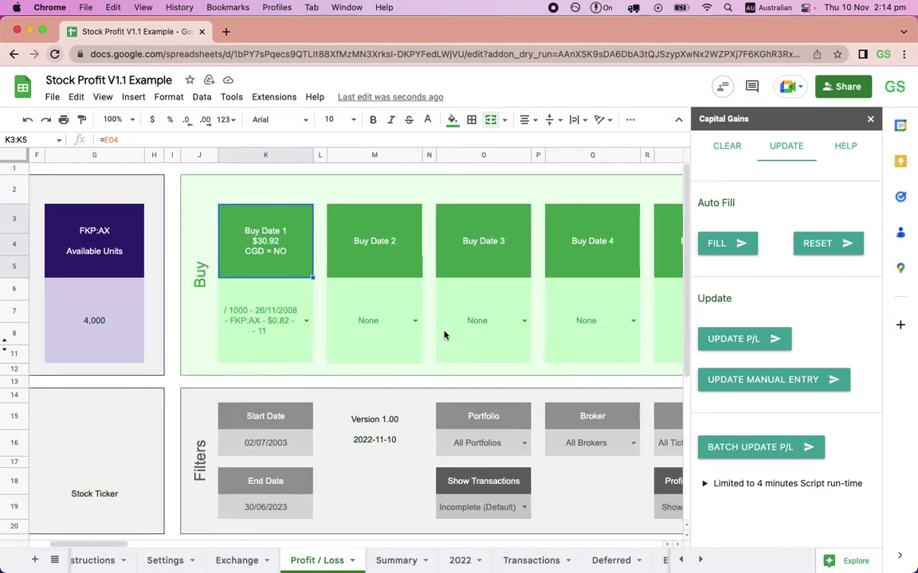
scroll(445, 335, right, 20)
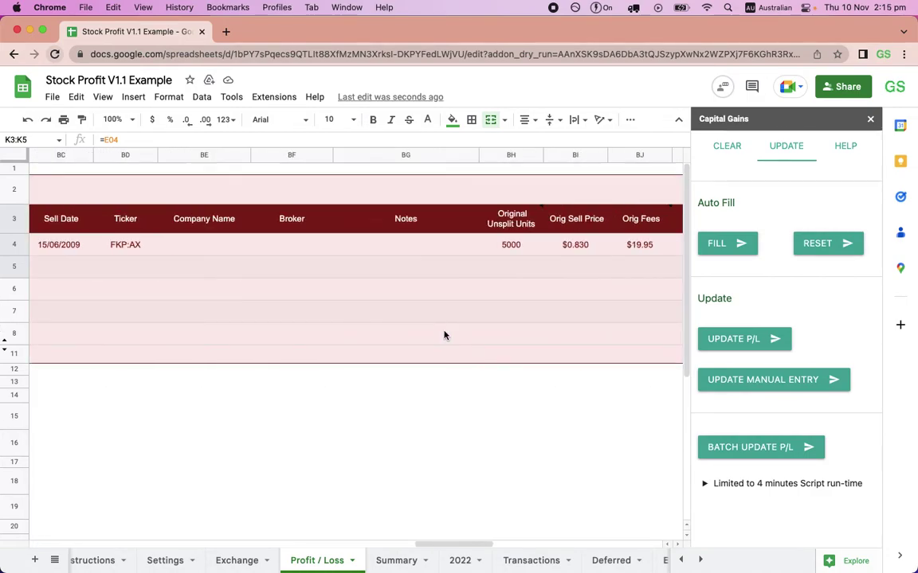
scroll(445, 335, right, 8)
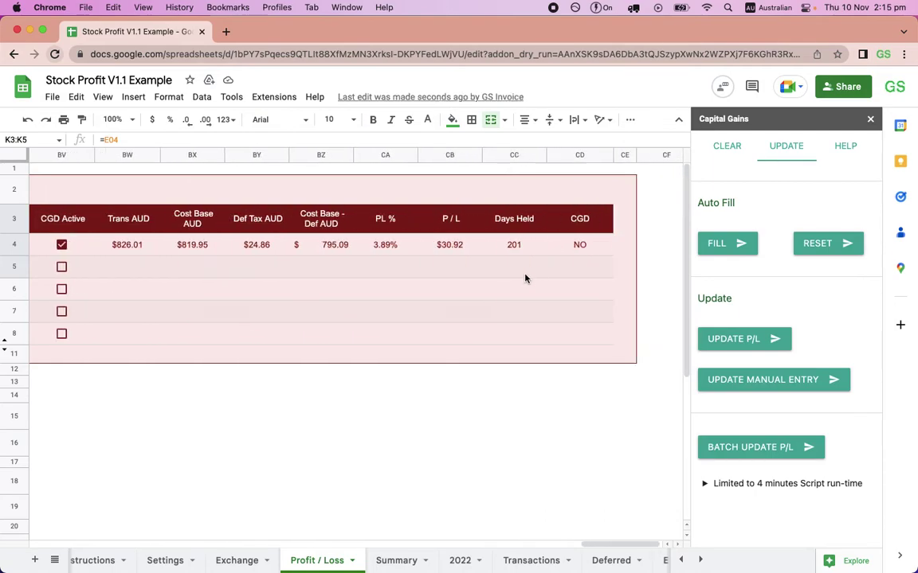
click(518, 244)
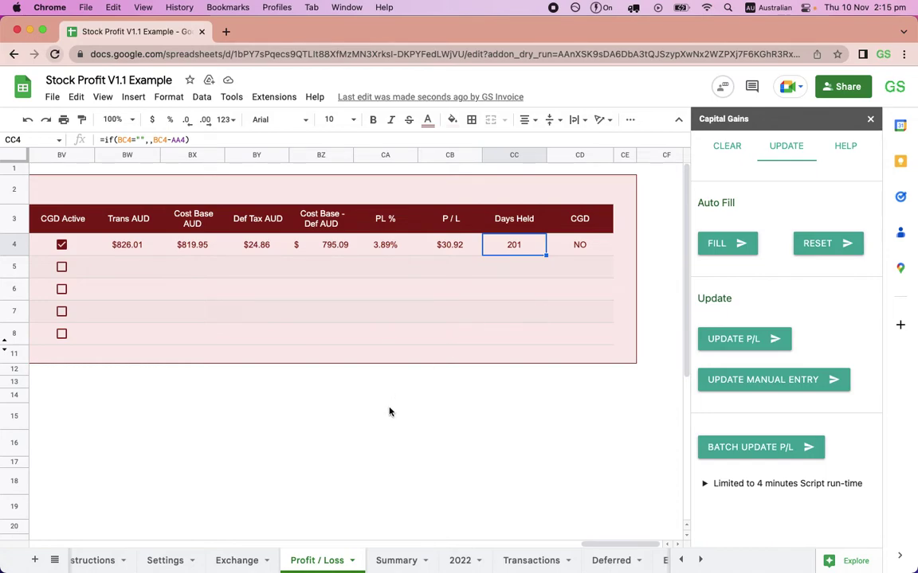
- Reset the selections, set Sort By to Non - CGD trades with lowest profit first, and auto-fill the sell and buy dates
drag(592, 542, 555, 544)
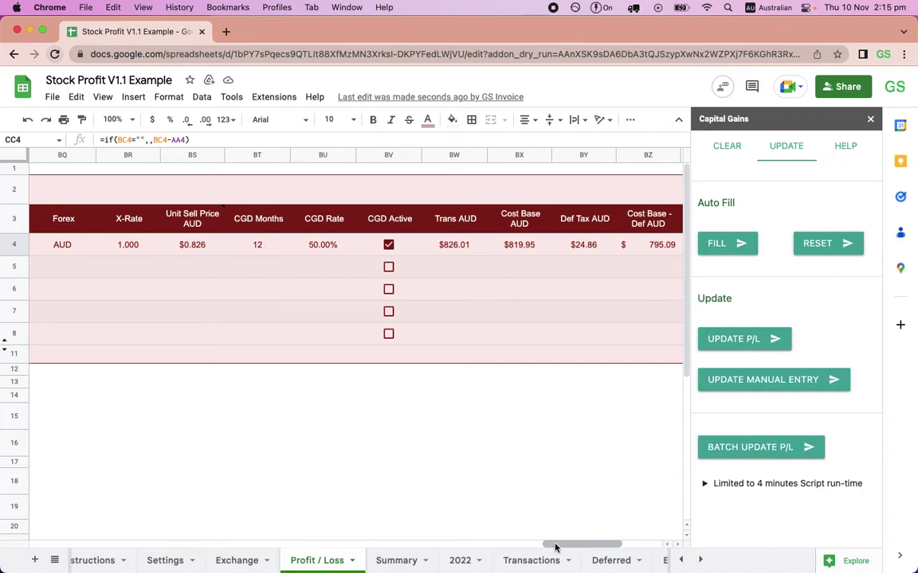
drag(549, 543, 24, 524)
click(729, 243)
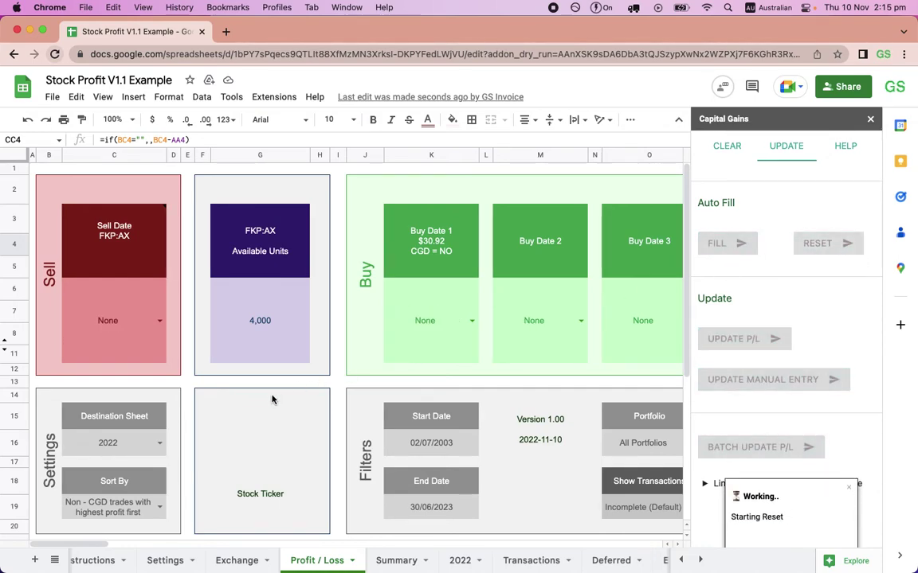
click(161, 509)
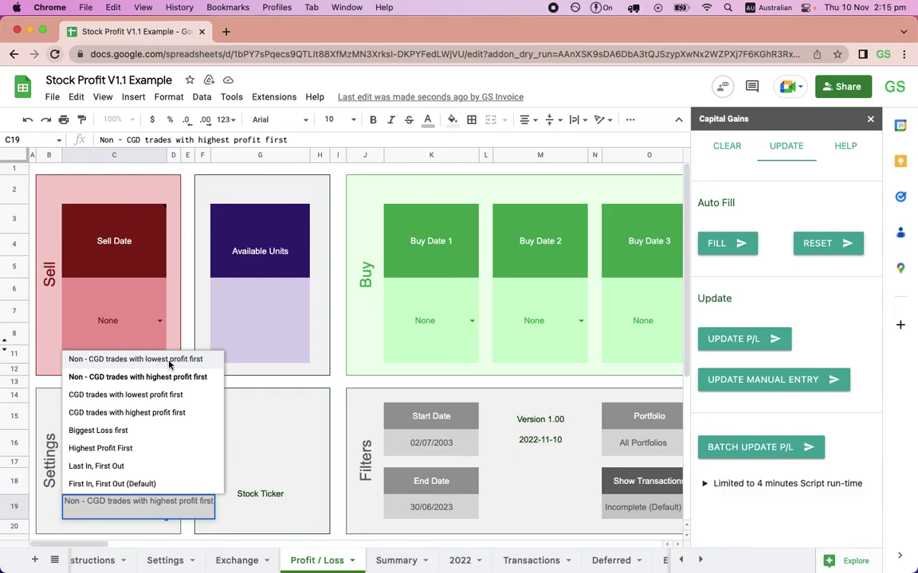
click(168, 360)
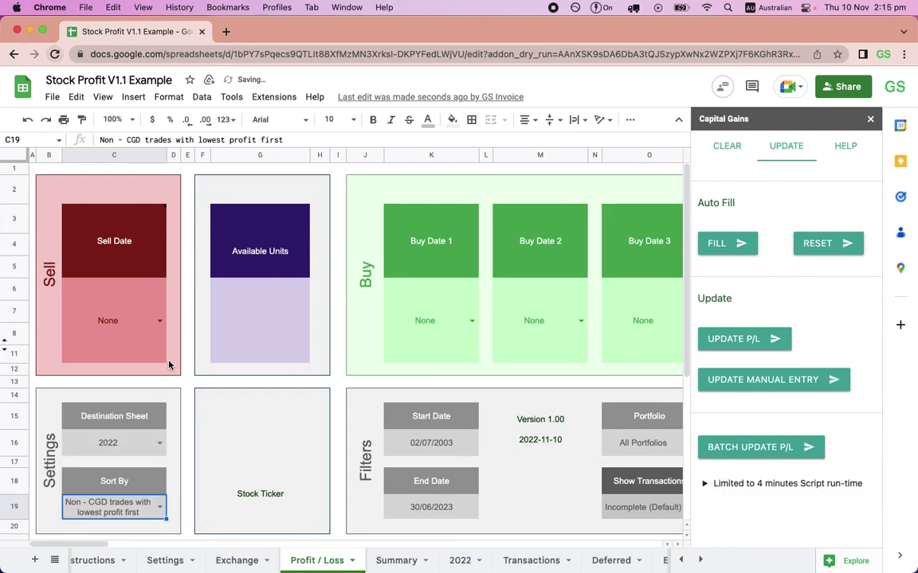
click(726, 246)
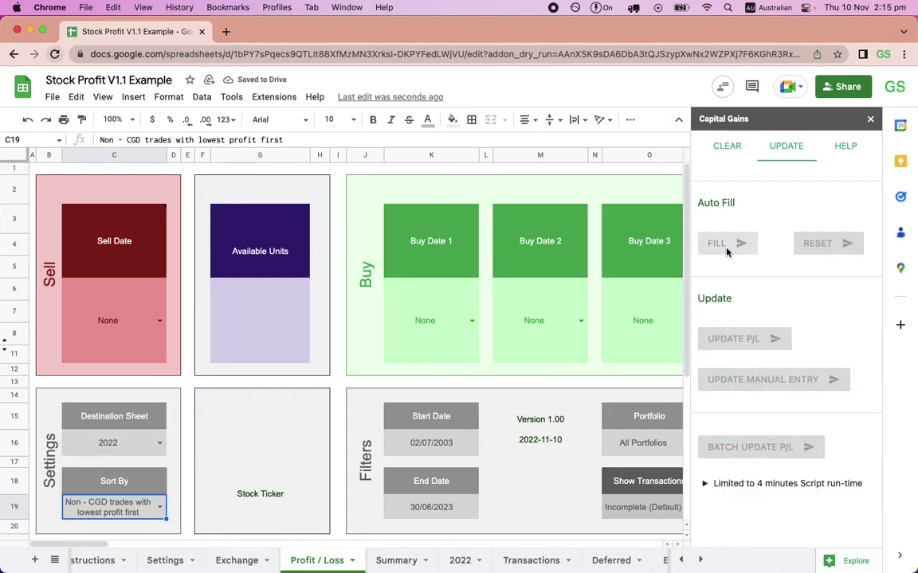